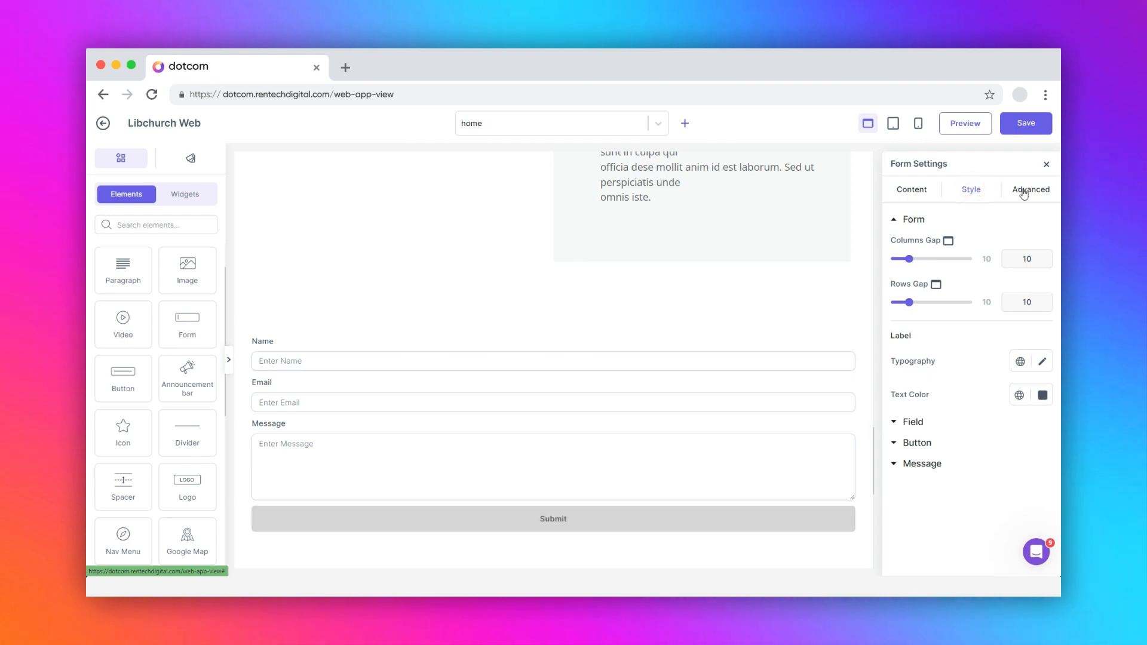
- Flip from Advanced back to Content so the Name, Email and Message form fields are listed
{"action": "left_click", "coordinate": [1023, 190]}
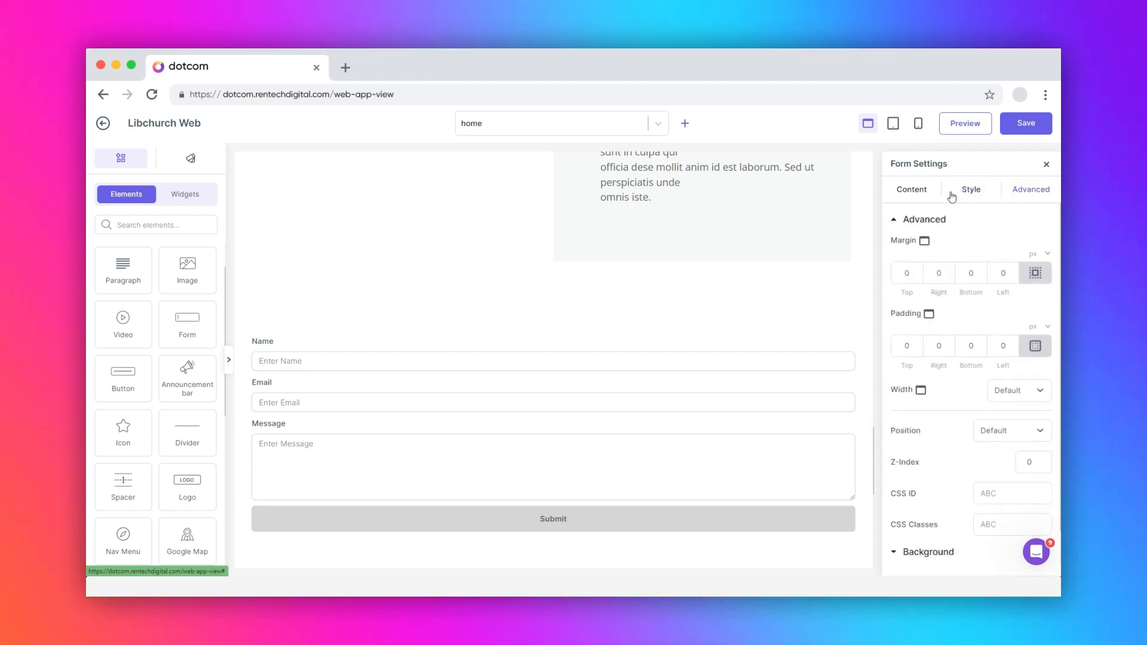
{"action": "left_click", "coordinate": [911, 190]}
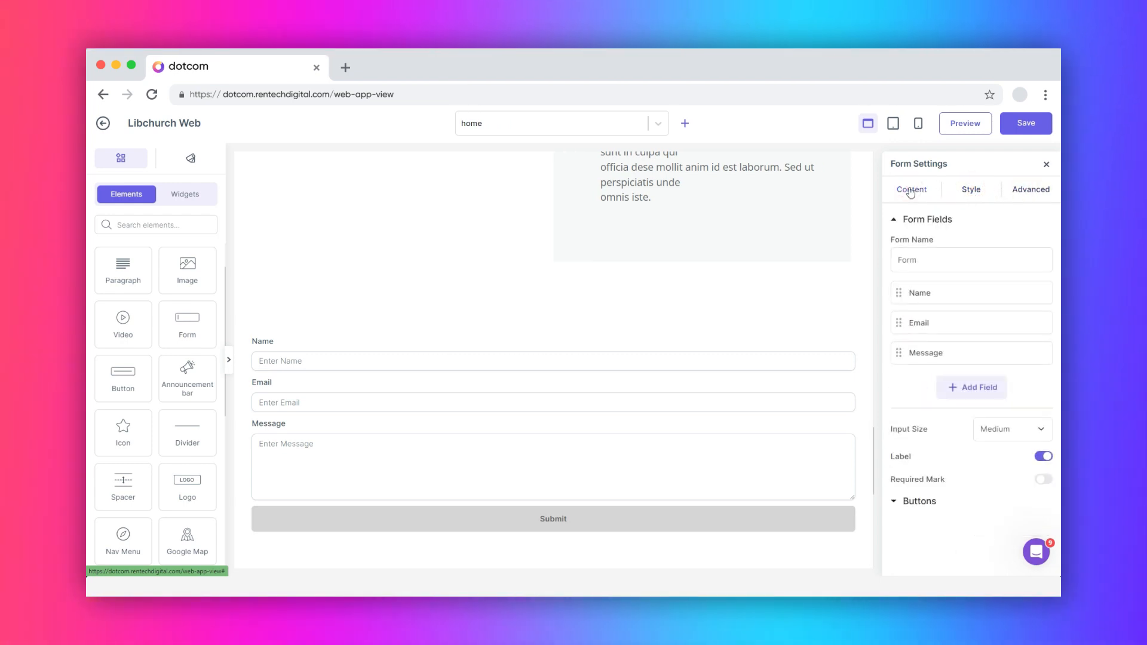
{"action": "mouse_move", "coordinate": [963, 338]}
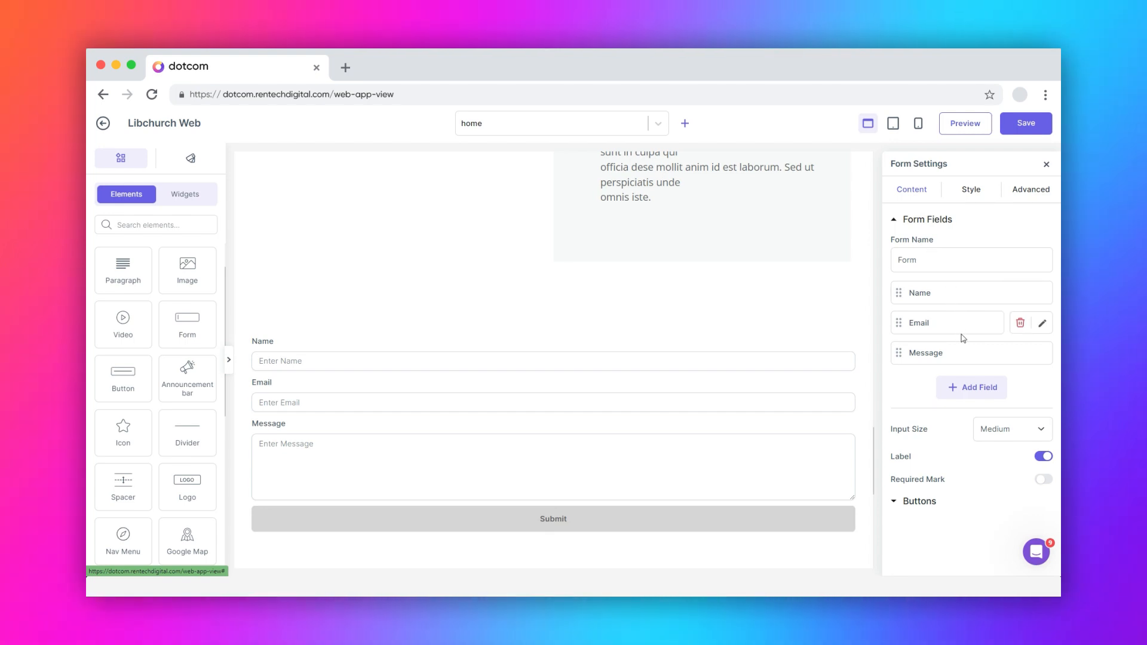
{"action": "left_click", "coordinate": [974, 387]}
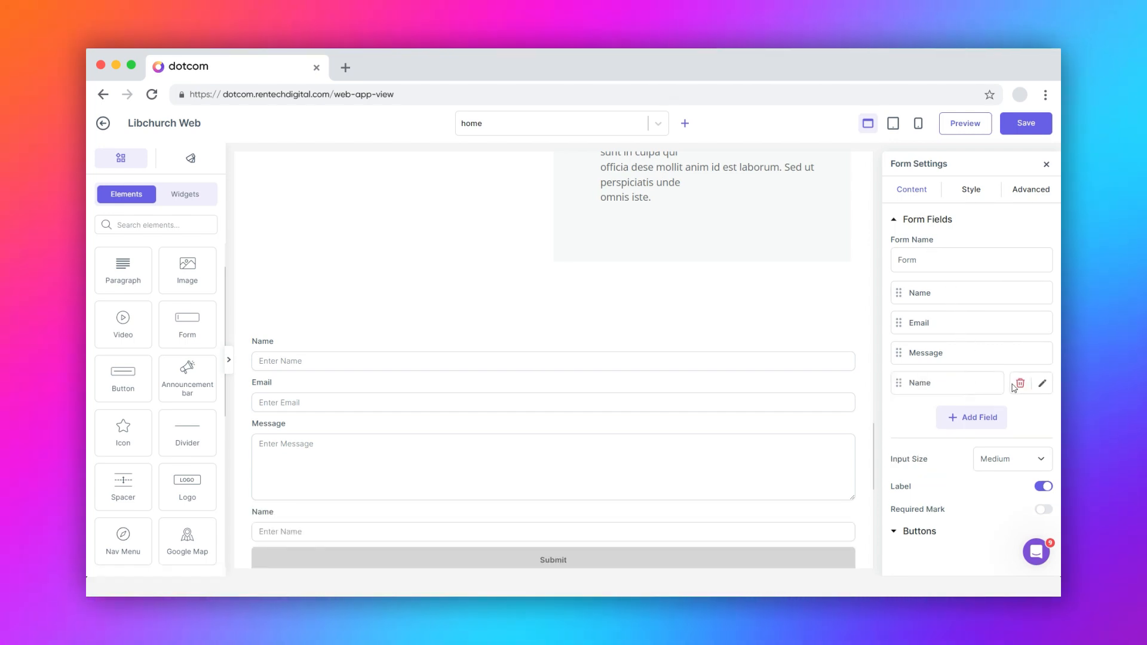
{"action": "left_click", "coordinate": [1043, 385]}
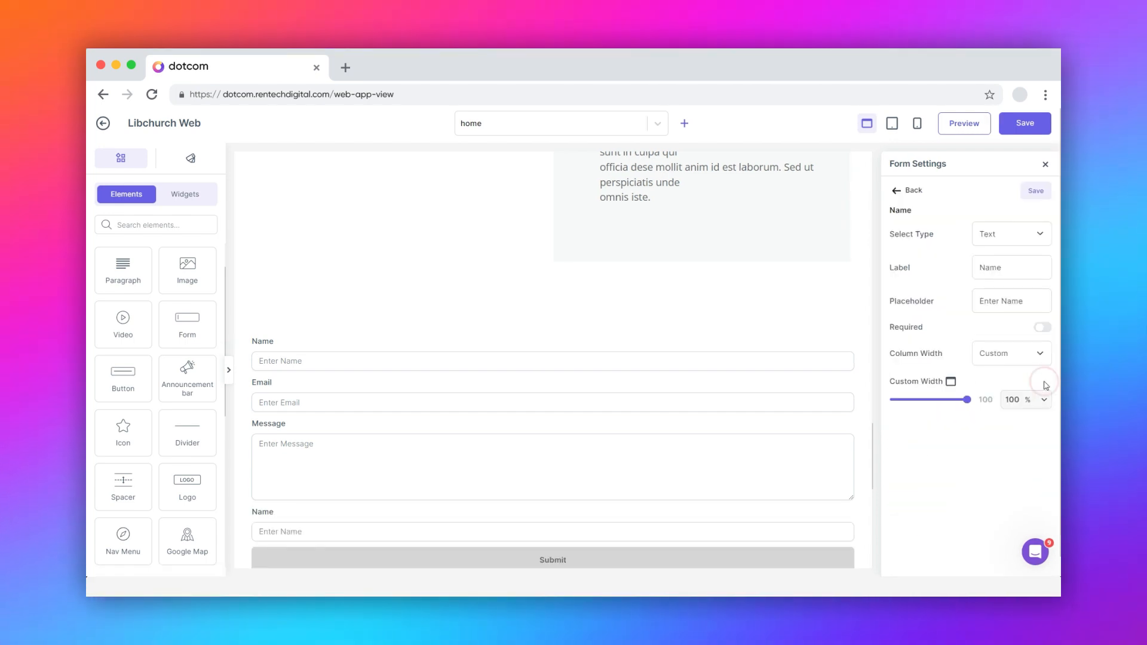
{"action": "left_click", "coordinate": [1016, 234]}
{"action": "left_click", "coordinate": [1002, 263]}
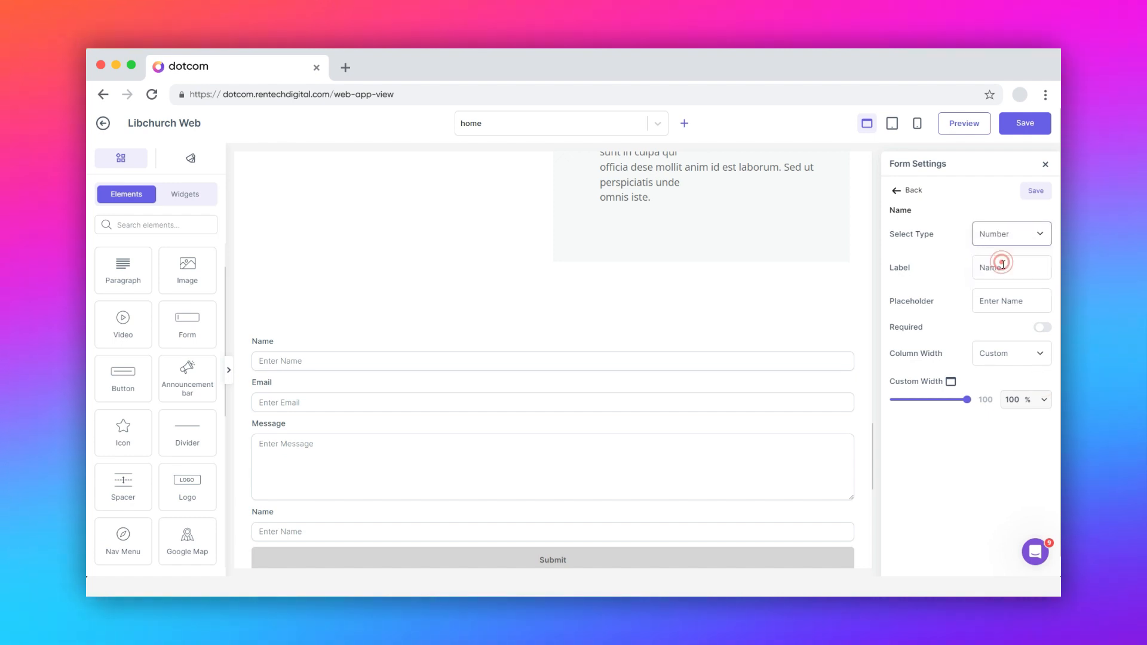
{"action": "double_click", "coordinate": [1008, 269]}
{"action": "type", "text": "Nu"}
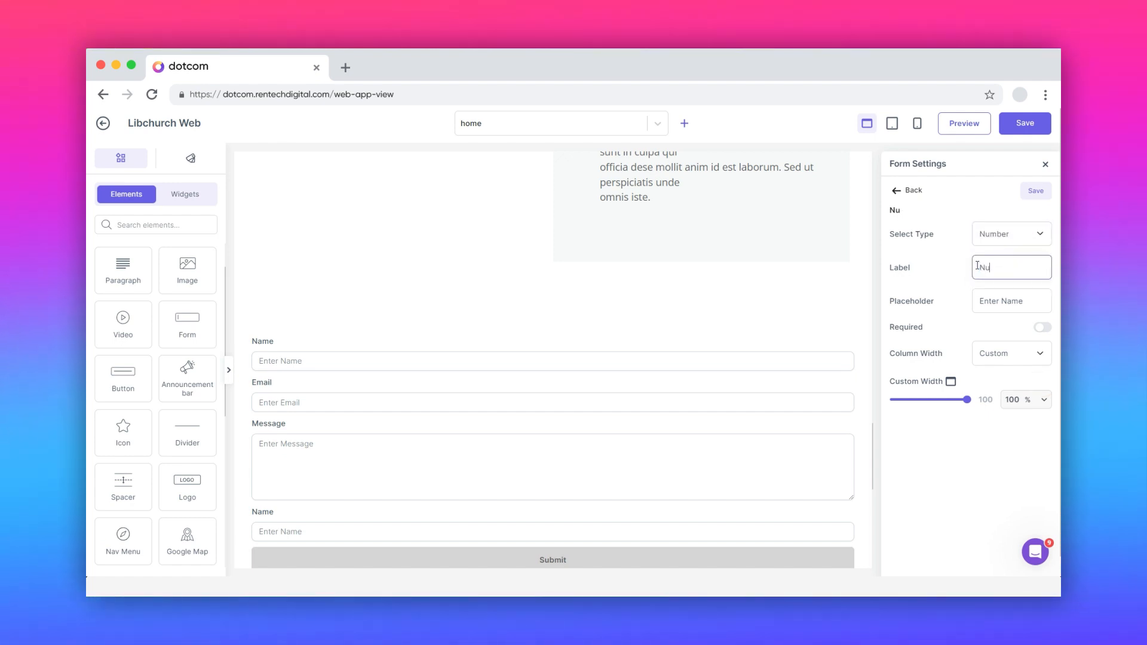
{"action": "type", "text": "mber"}
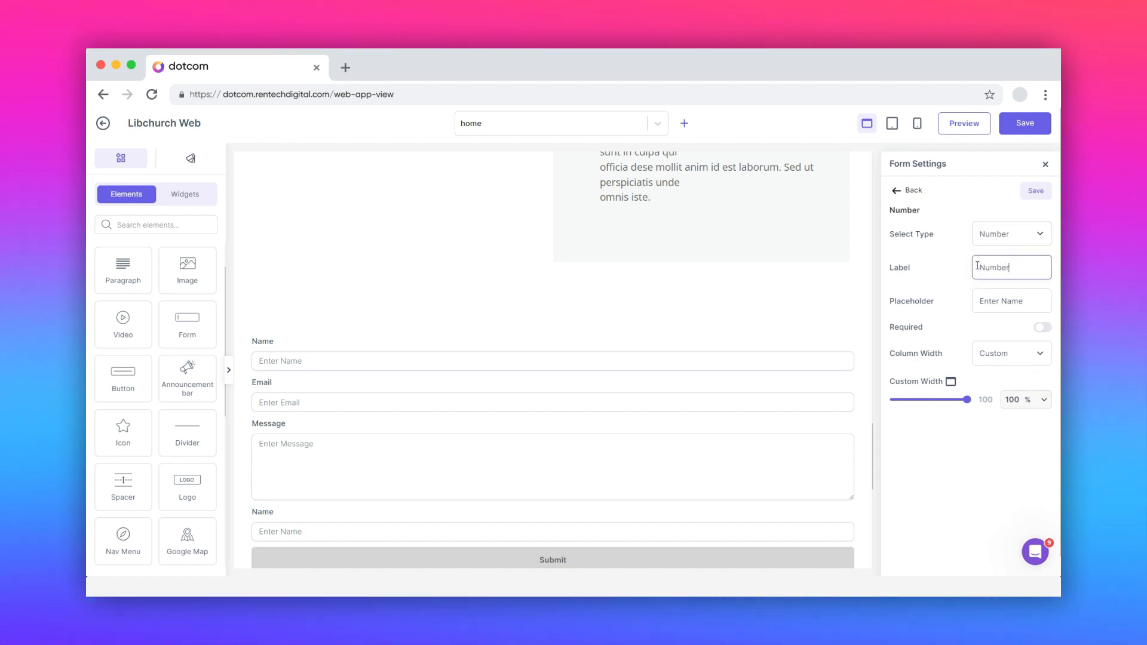
{"action": "left_click", "coordinate": [1029, 301]}
{"action": "left_click_drag", "start_coordinate": [1029, 301], "coordinate": [1006, 304]}
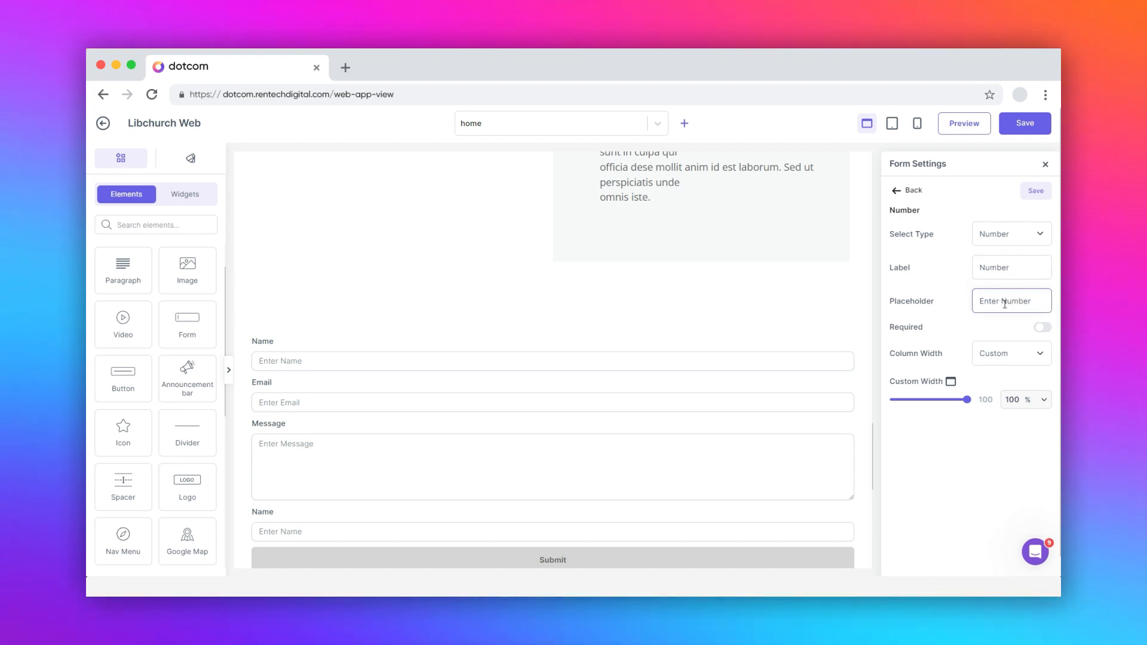
{"action": "left_click", "coordinate": [1043, 327]}
{"action": "left_click", "coordinate": [1043, 327]}
{"action": "left_click", "coordinate": [1010, 355]}
{"action": "left_click", "coordinate": [1001, 382]}
{"action": "left_click", "coordinate": [1003, 355]}
{"action": "left_click", "coordinate": [998, 372]}
{"action": "mouse_move", "coordinate": [966, 401]}
{"action": "left_mouse_down"}
{"action": "mouse_move", "coordinate": [901, 400]}
{"action": "mouse_move", "coordinate": [971, 401]}
{"action": "left_mouse_up"}
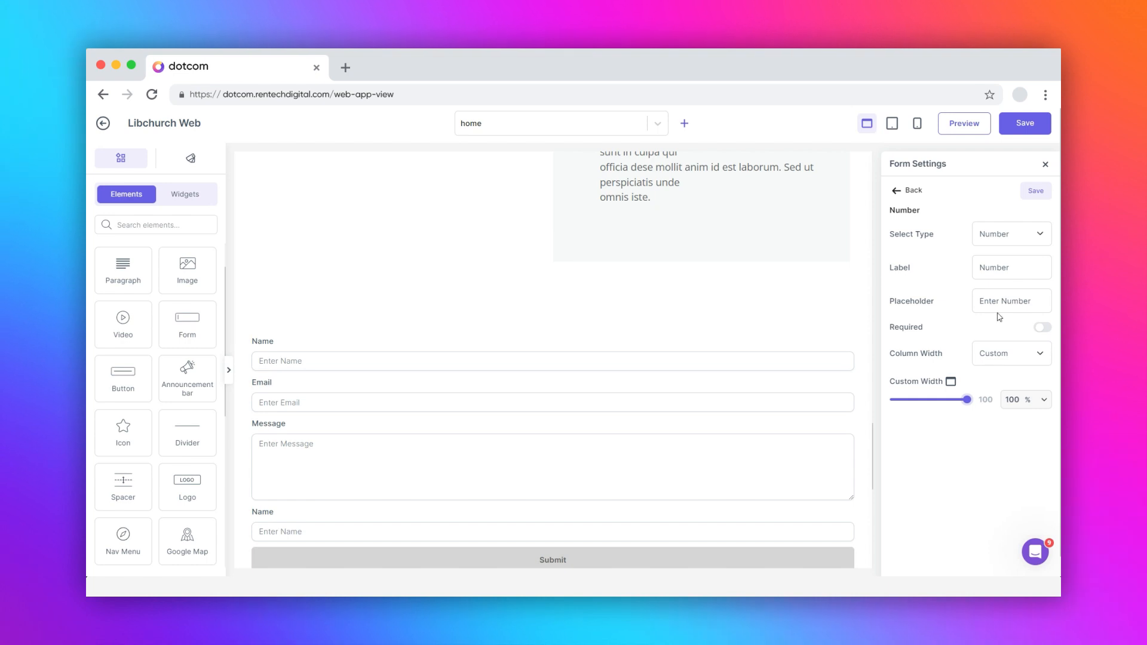
{"action": "left_click", "coordinate": [1034, 192]}
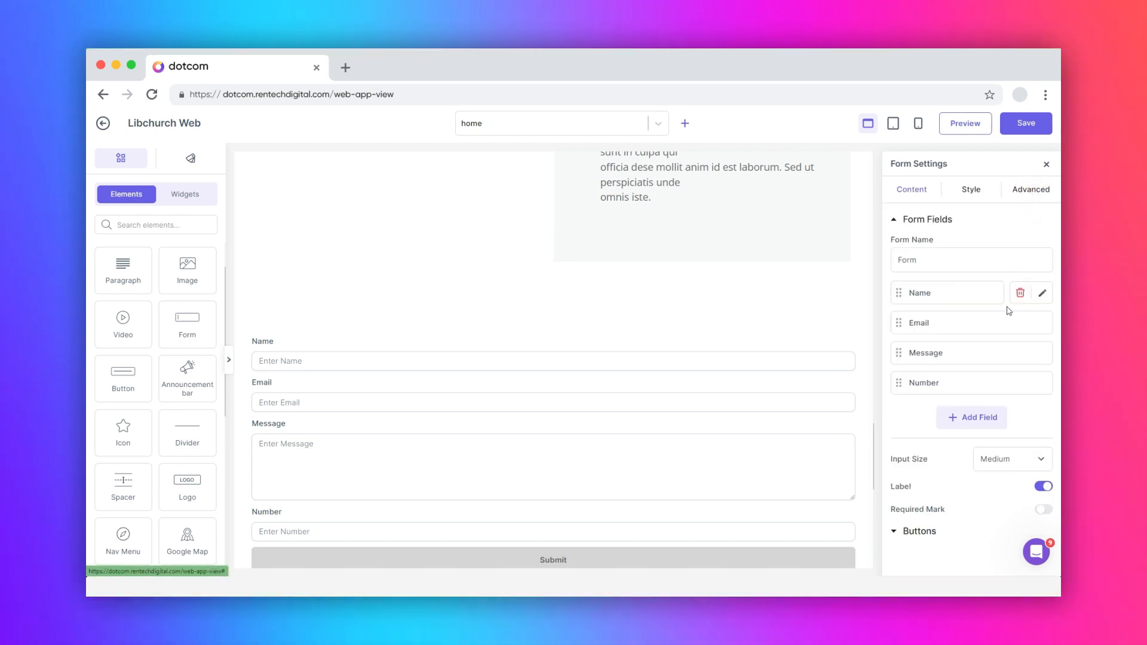
{"action": "mouse_move", "coordinate": [1018, 387]}
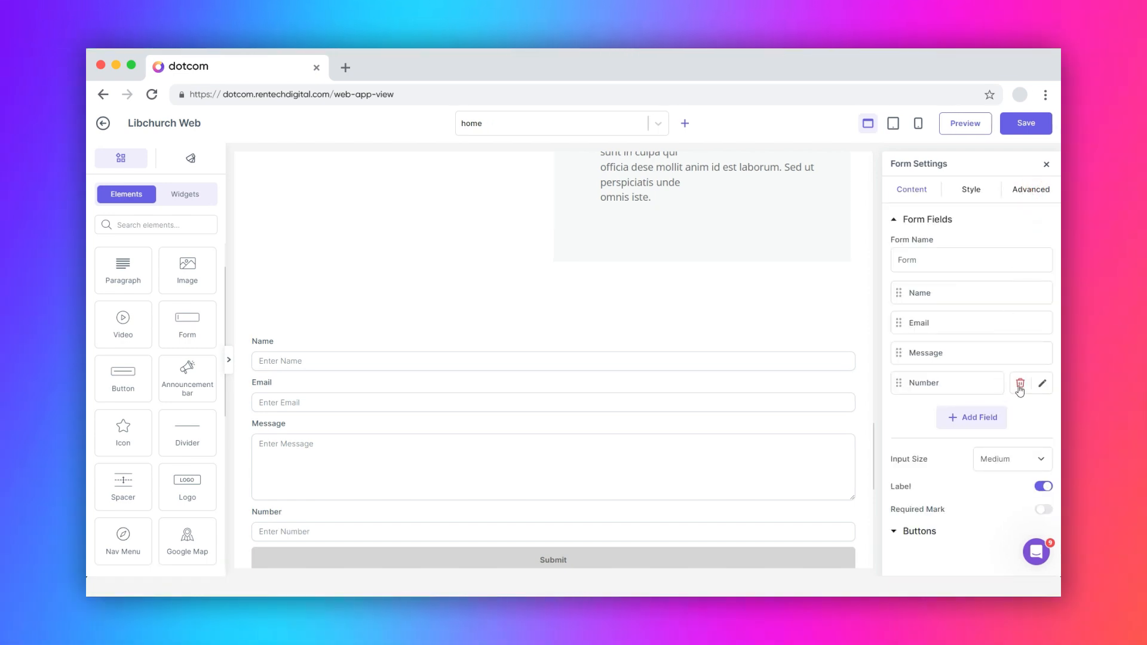
{"action": "left_click", "coordinate": [1020, 384]}
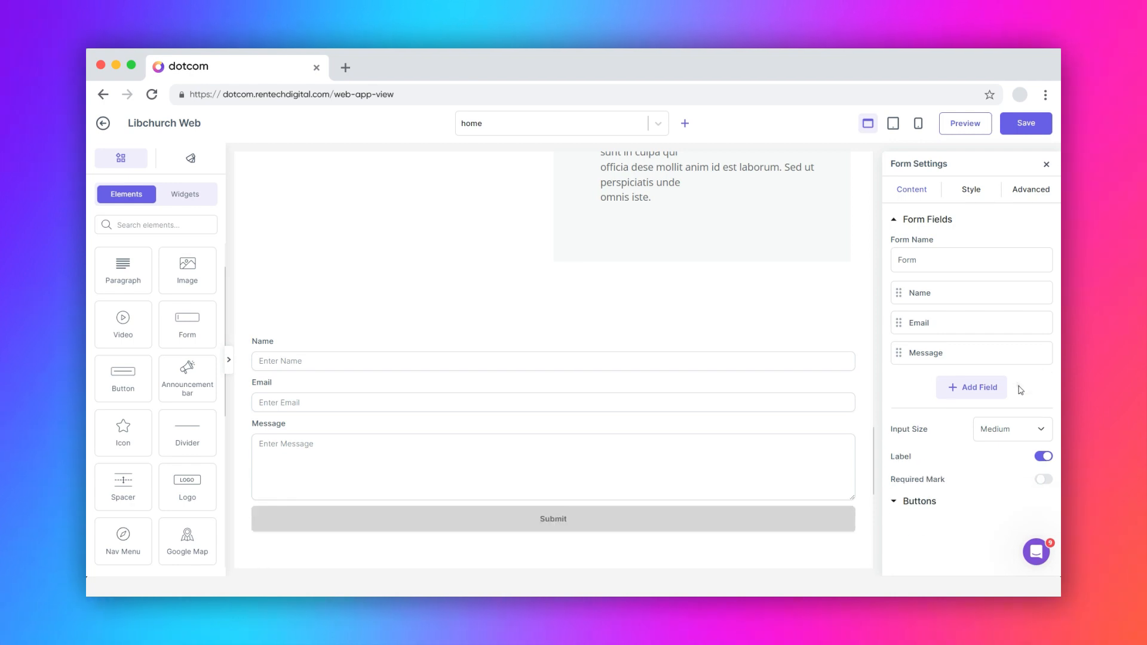
- Try small and large input sizes before settling on Medium; toggle labels and required marks back off
{"action": "left_click", "coordinate": [1013, 431]}
{"action": "left_click", "coordinate": [995, 443]}
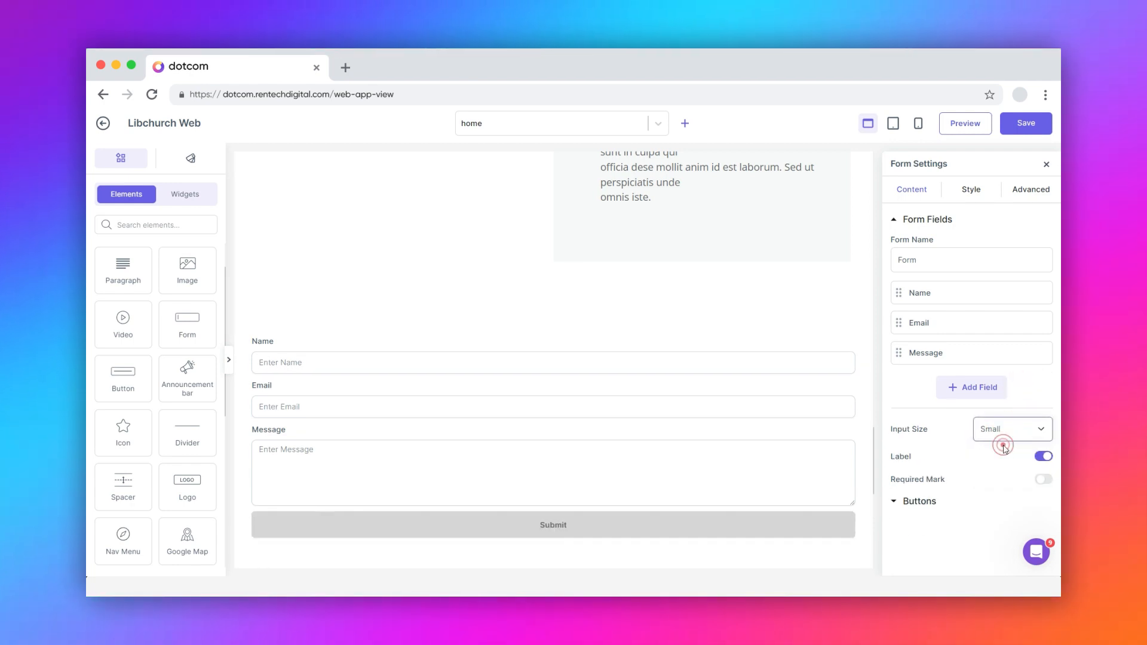
{"action": "left_click", "coordinate": [1004, 438]}
{"action": "left_click", "coordinate": [994, 465]}
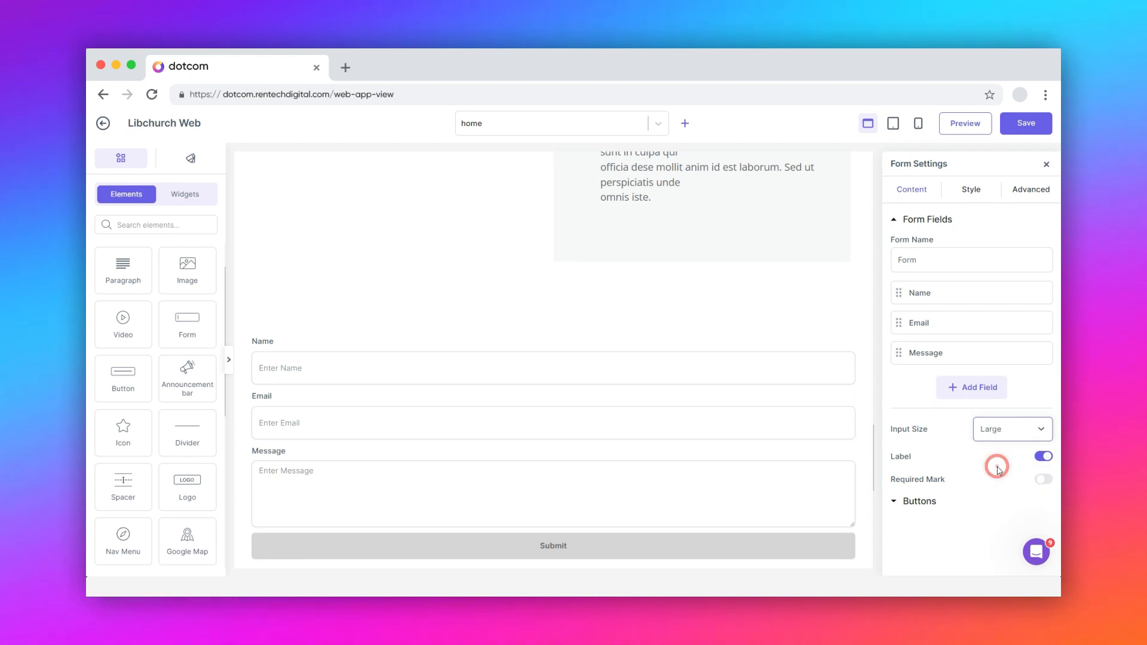
{"action": "left_click", "coordinate": [997, 454]}
{"action": "left_click", "coordinate": [1042, 457]}
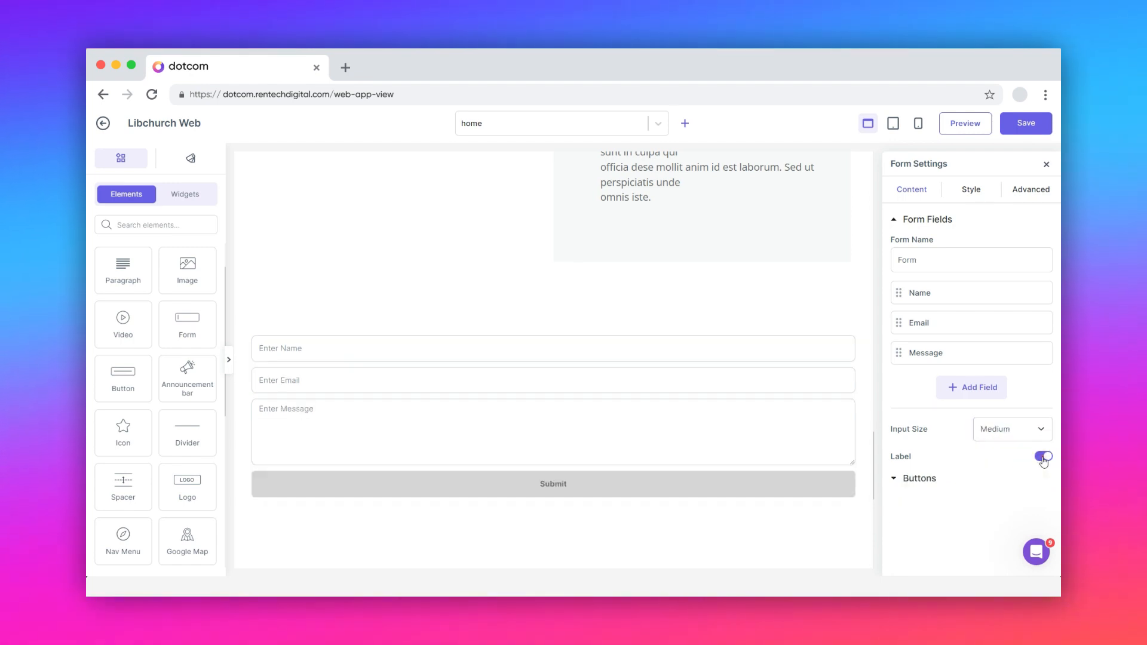
{"action": "left_click", "coordinate": [1043, 456]}
{"action": "left_click", "coordinate": [1044, 478]}
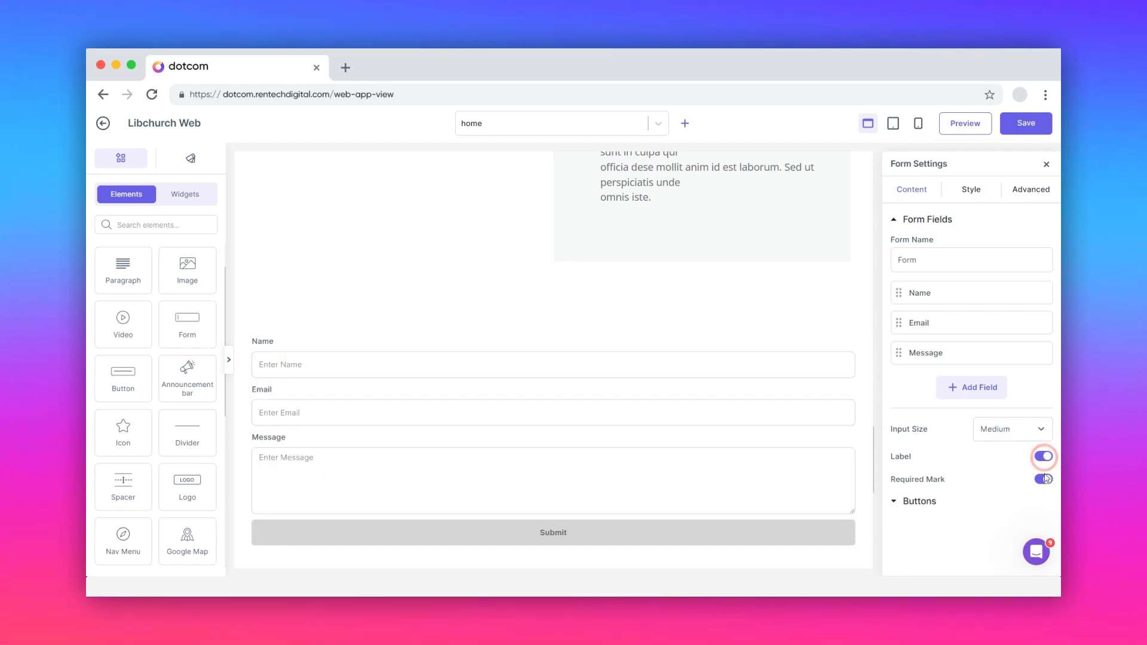
{"action": "left_click", "coordinate": [1044, 480]}
- Give the Submit button the Primary style at Medium size, keeping it full width
{"action": "left_click", "coordinate": [916, 503]}
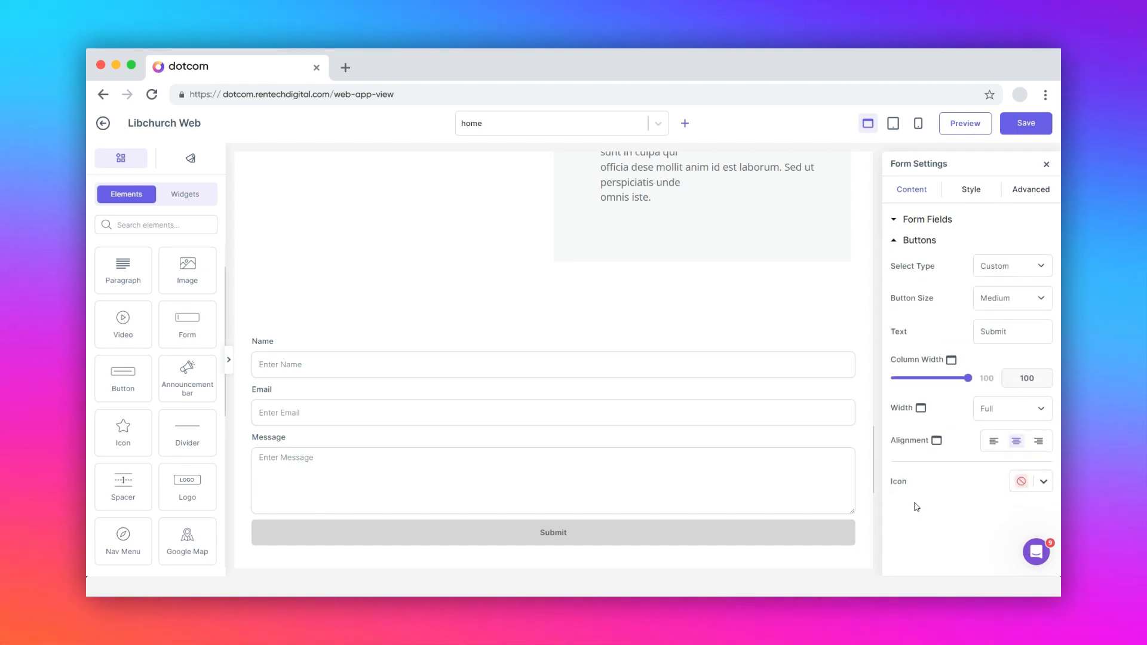
{"action": "left_click", "coordinate": [998, 269]}
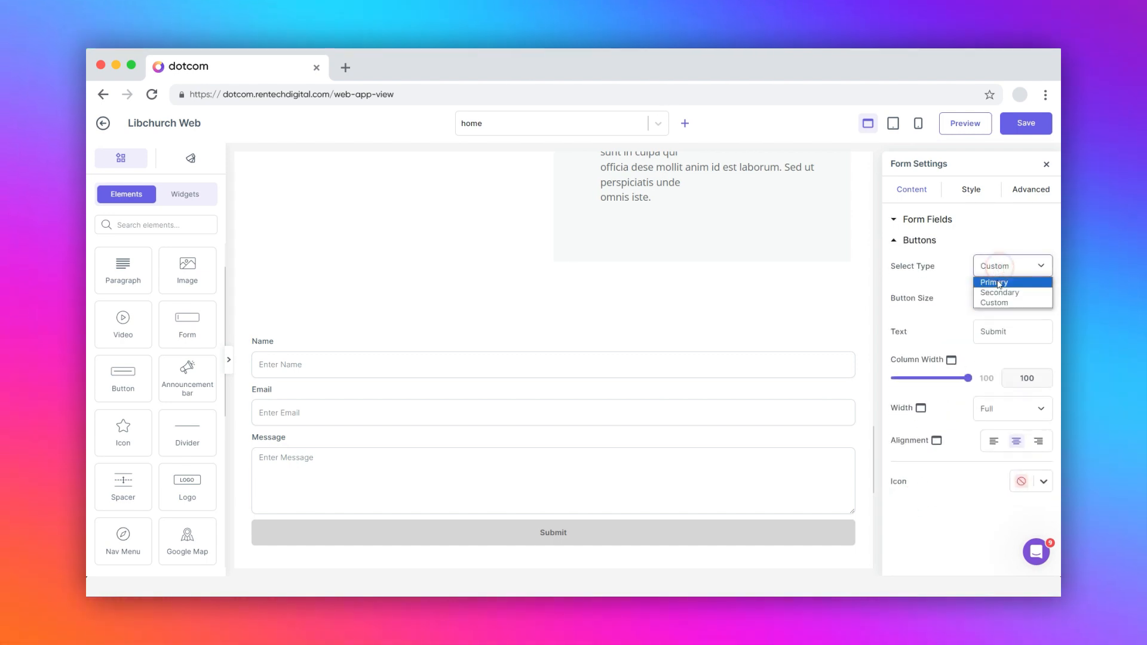
{"action": "left_click", "coordinate": [999, 283]}
{"action": "left_click", "coordinate": [1009, 298]}
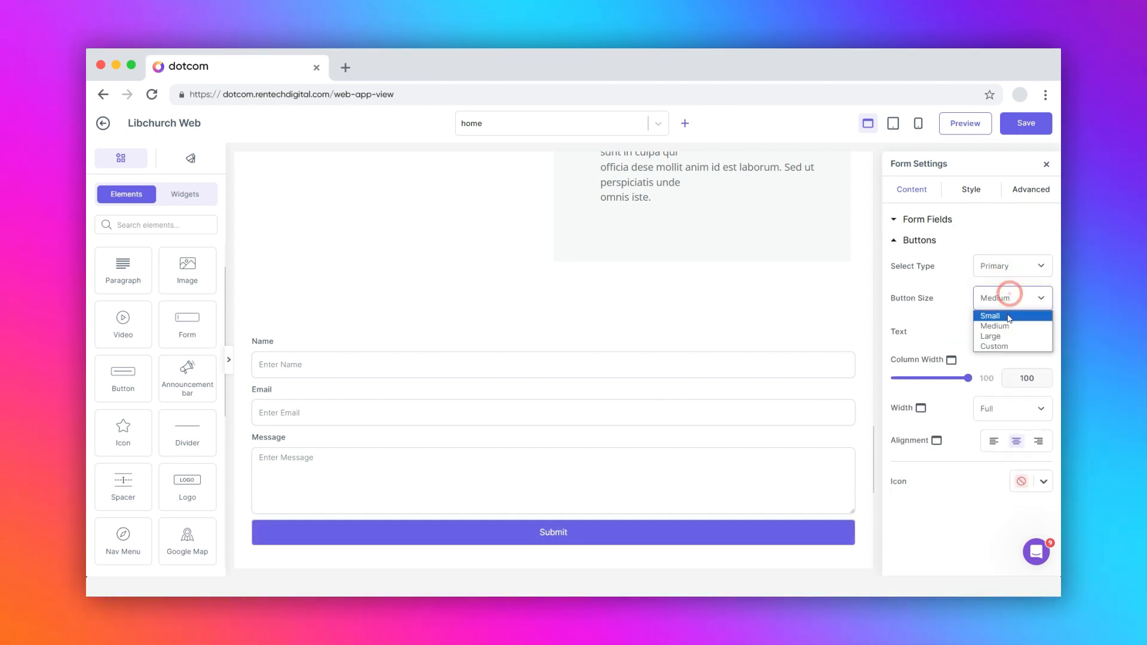
{"action": "left_click", "coordinate": [1008, 307]}
{"action": "left_click", "coordinate": [1009, 301]}
{"action": "left_click", "coordinate": [1001, 325]}
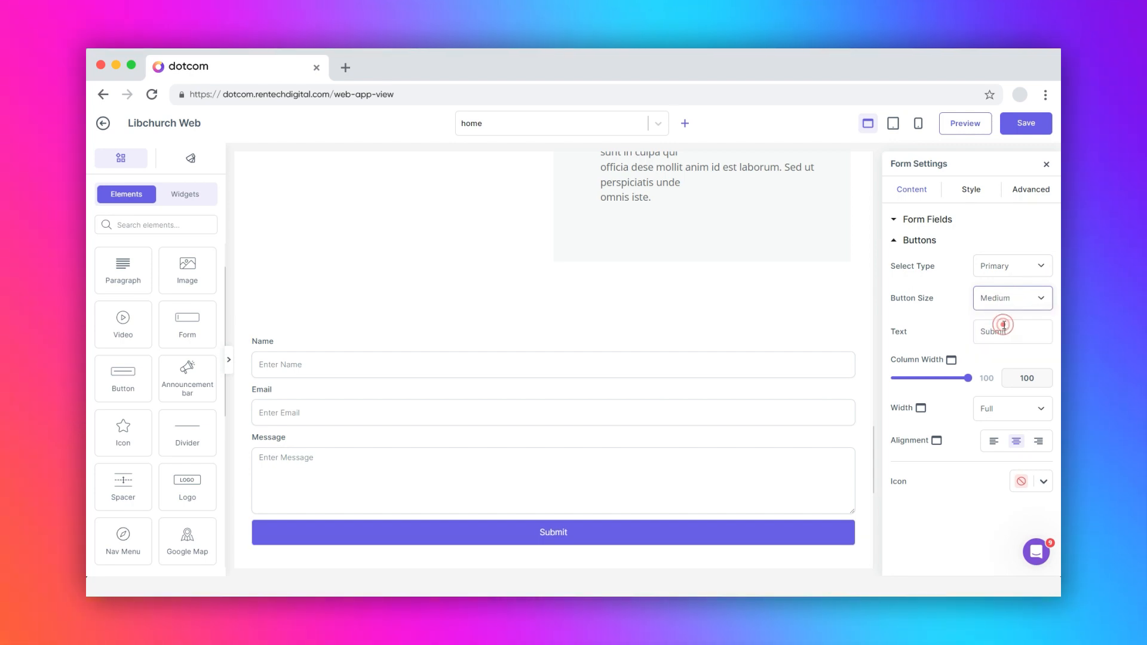
{"action": "mouse_move", "coordinate": [967, 379]}
{"action": "left_mouse_down"}
{"action": "mouse_move", "coordinate": [926, 383]}
{"action": "mouse_move", "coordinate": [984, 380]}
{"action": "left_mouse_up"}
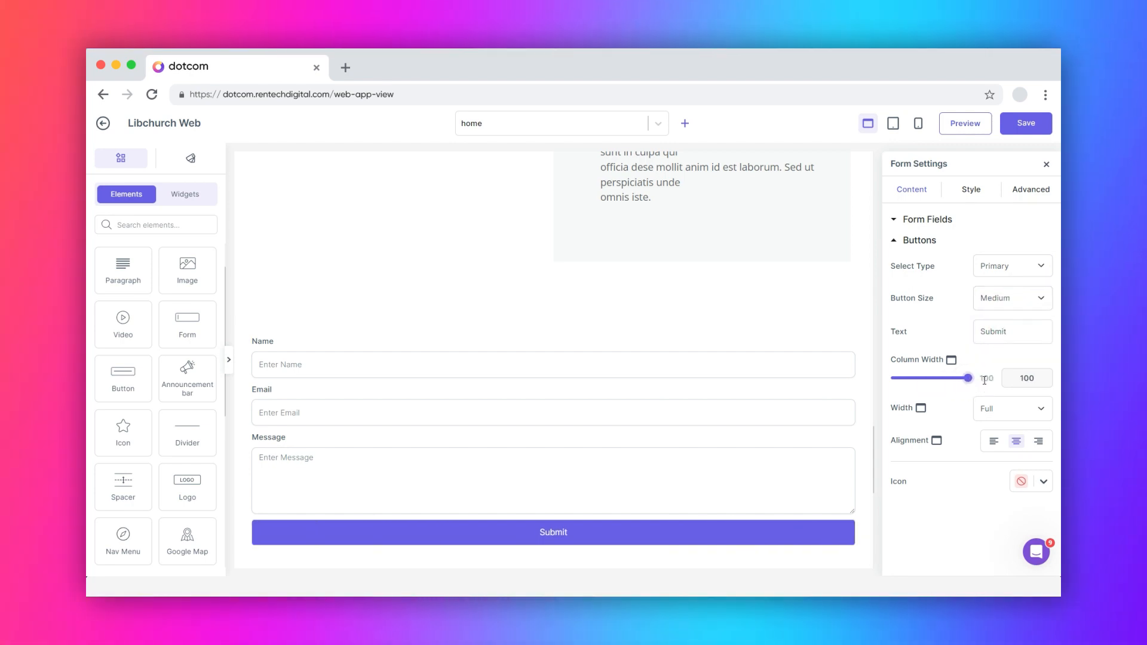
{"action": "left_click", "coordinate": [1011, 409]}
{"action": "left_click", "coordinate": [1043, 481]}
{"action": "left_click", "coordinate": [1042, 481]}
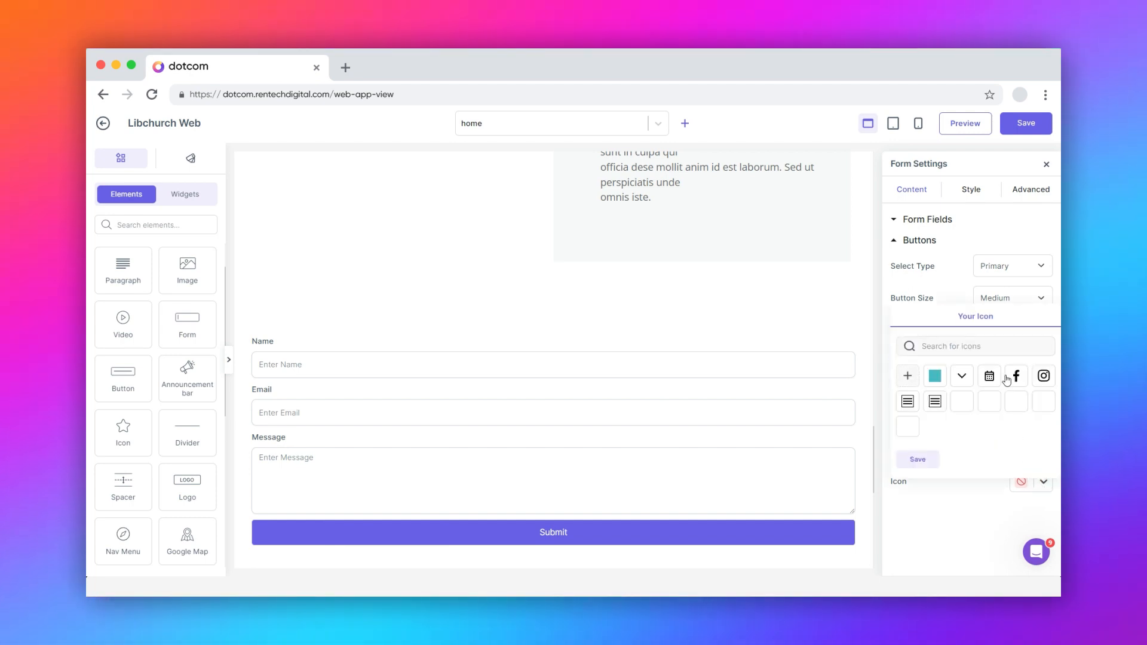
{"action": "left_click", "coordinate": [976, 193]}
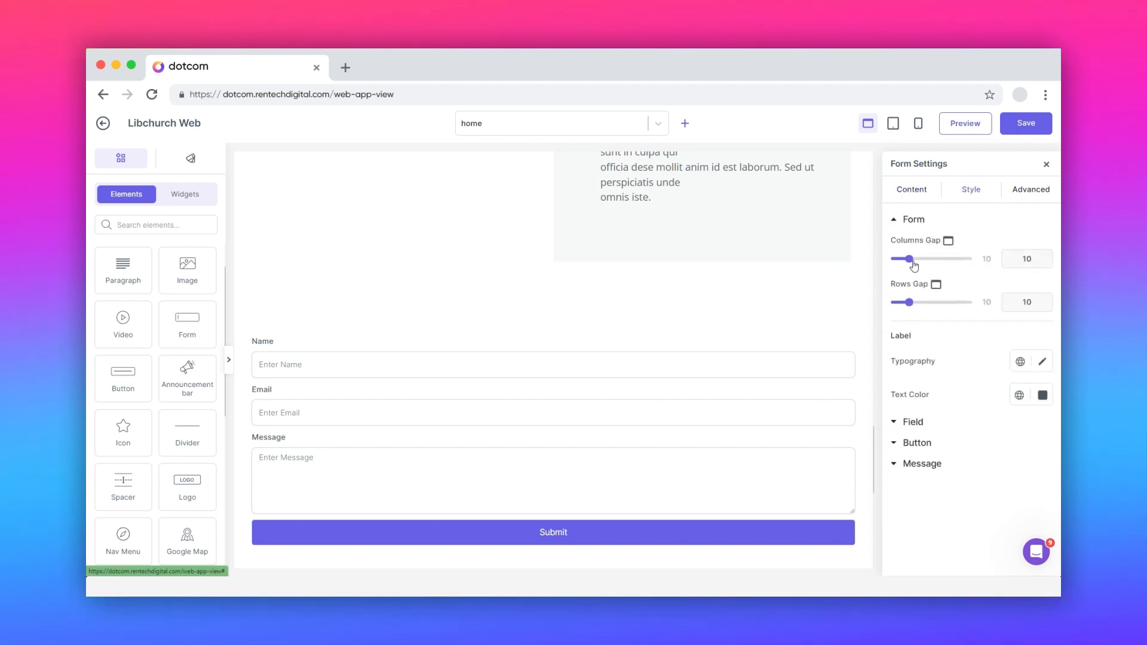
- Raise the form's column and row gaps to 12 and slightly darken the label text colour
{"action": "mouse_move", "coordinate": [911, 263]}
{"action": "left_mouse_down"}
{"action": "mouse_move", "coordinate": [941, 261]}
{"action": "mouse_move", "coordinate": [912, 261]}
{"action": "left_mouse_up"}
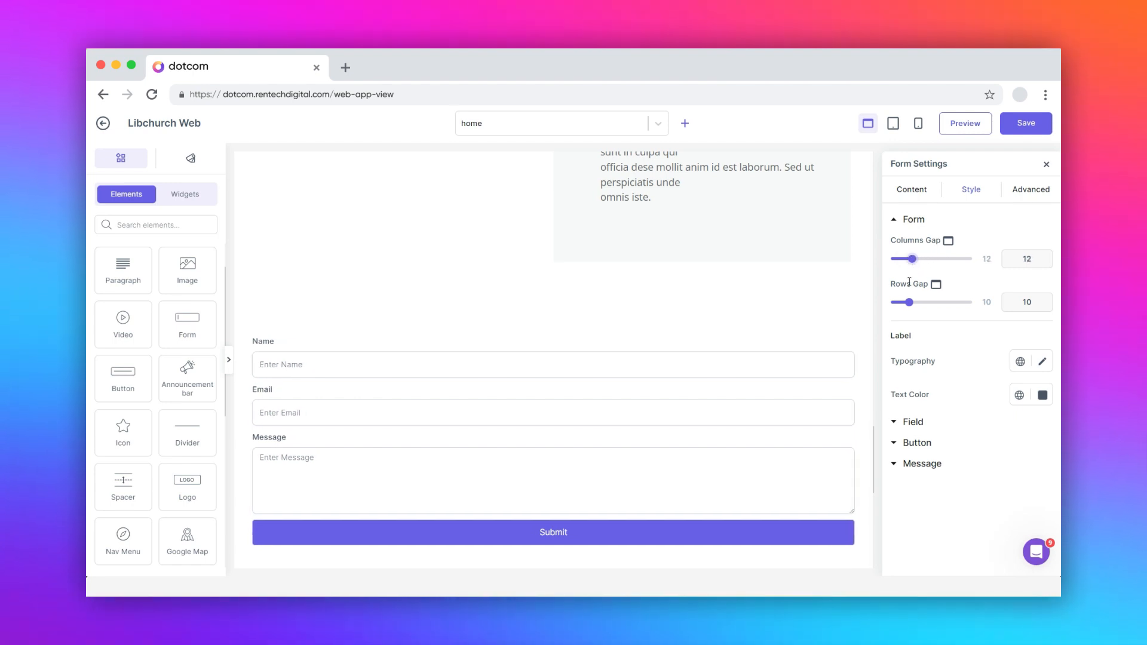
{"action": "mouse_move", "coordinate": [909, 303]}
{"action": "left_mouse_down"}
{"action": "mouse_move", "coordinate": [929, 303]}
{"action": "mouse_move", "coordinate": [913, 303]}
{"action": "left_mouse_up"}
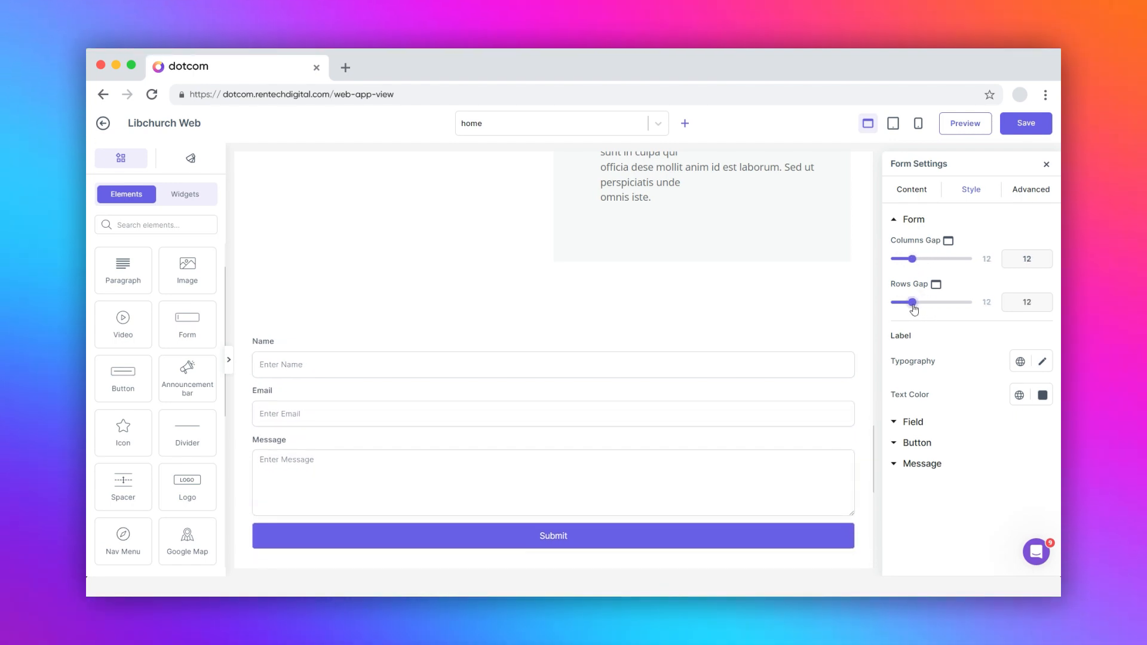
{"action": "left_click", "coordinate": [1043, 394]}
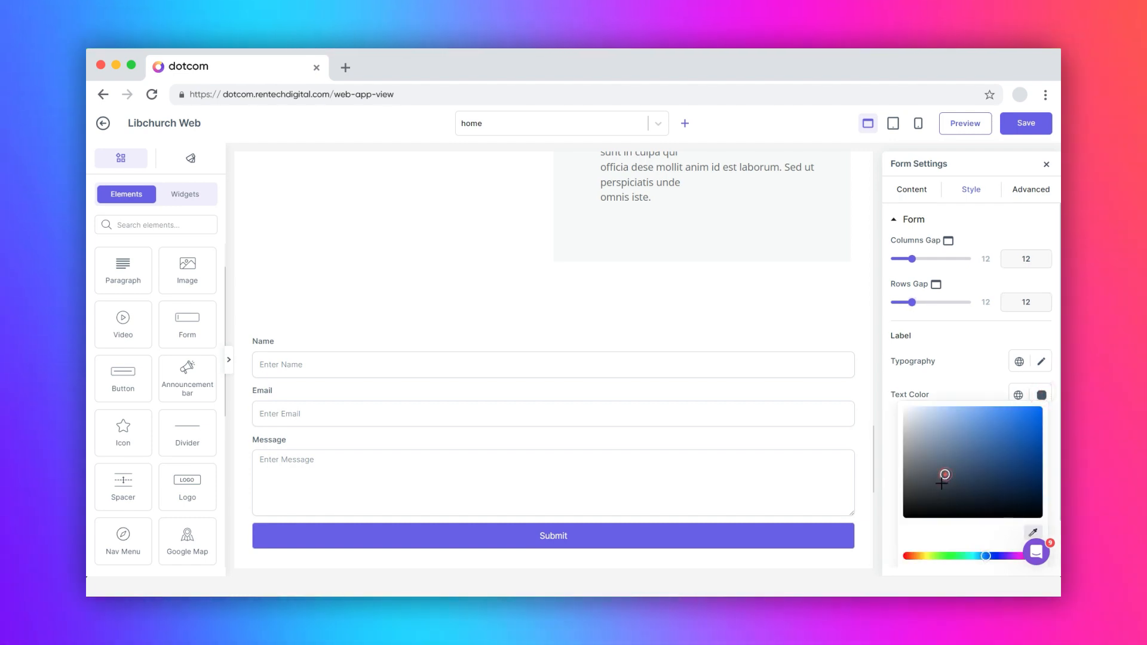
{"action": "left_click_drag", "start_coordinate": [941, 484], "coordinate": [934, 492]}
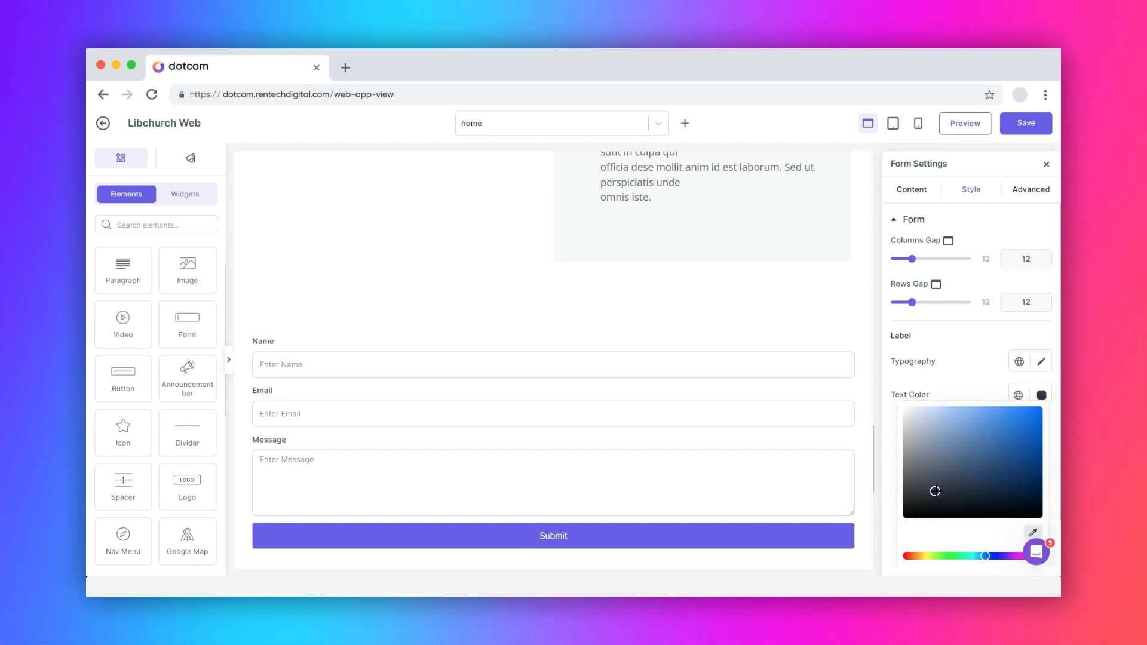
{"action": "left_click", "coordinate": [983, 390]}
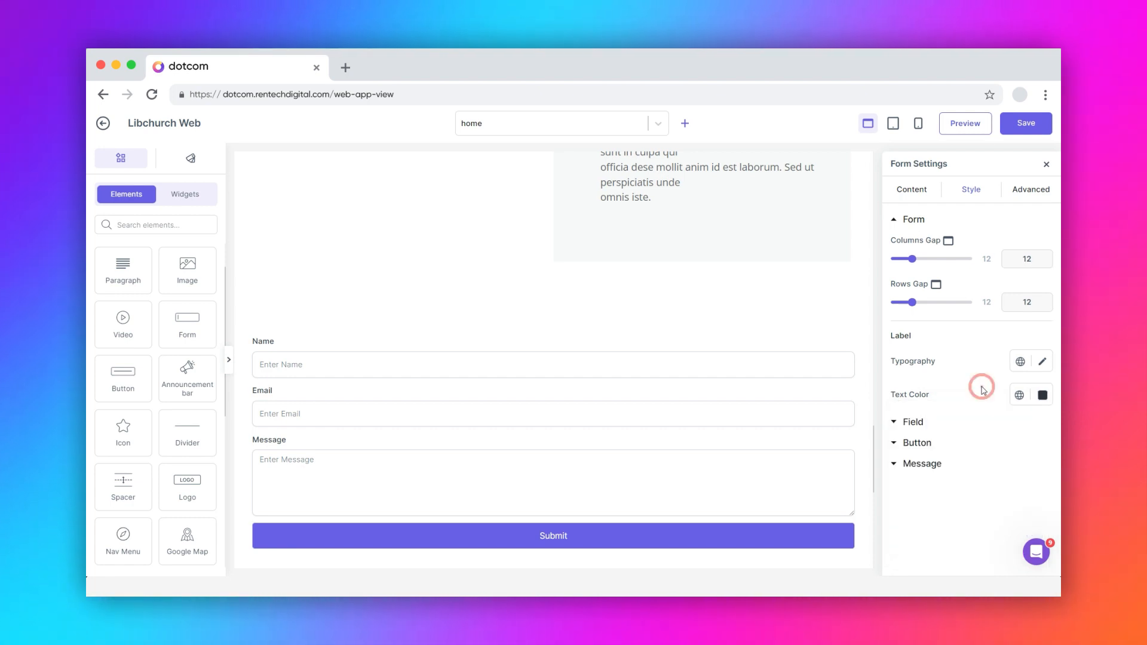
- Set the form field text colour to grey-purple #827c9a
{"action": "left_click", "coordinate": [909, 423]}
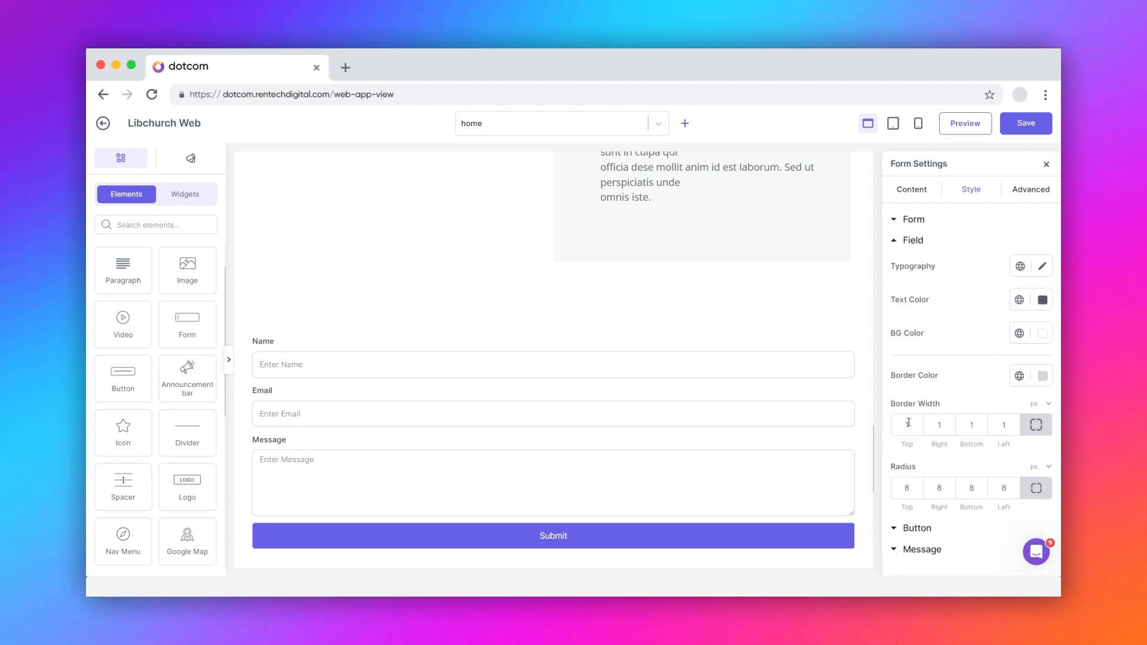
{"action": "left_click", "coordinate": [1043, 300]}
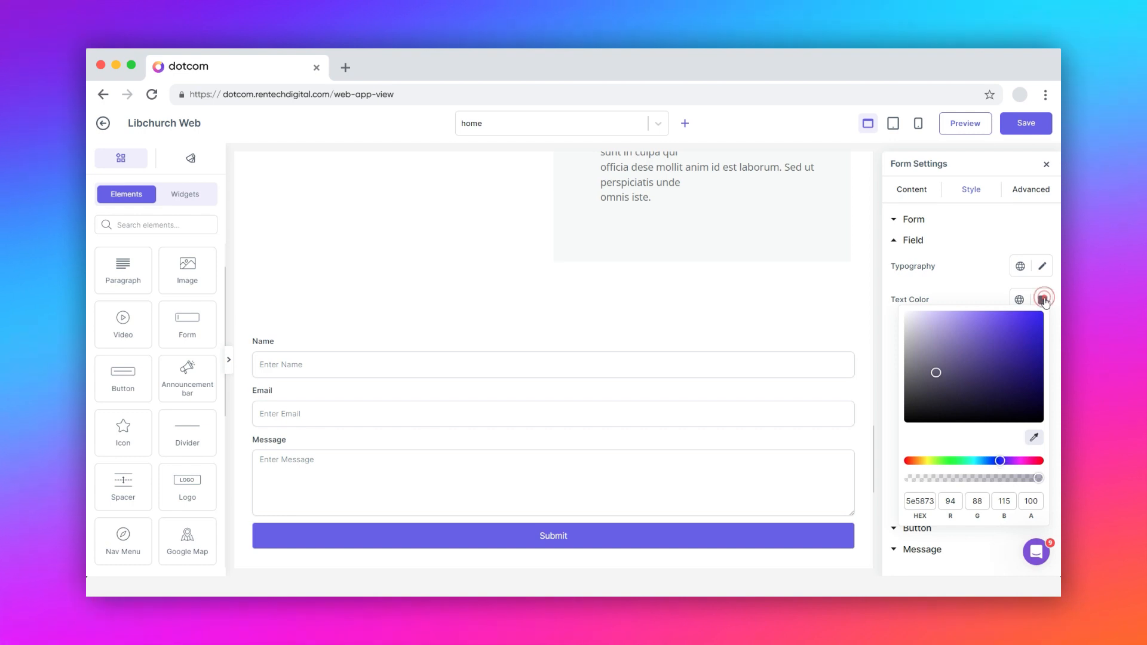
{"action": "left_click", "coordinate": [930, 356]}
{"action": "left_click", "coordinate": [965, 294]}
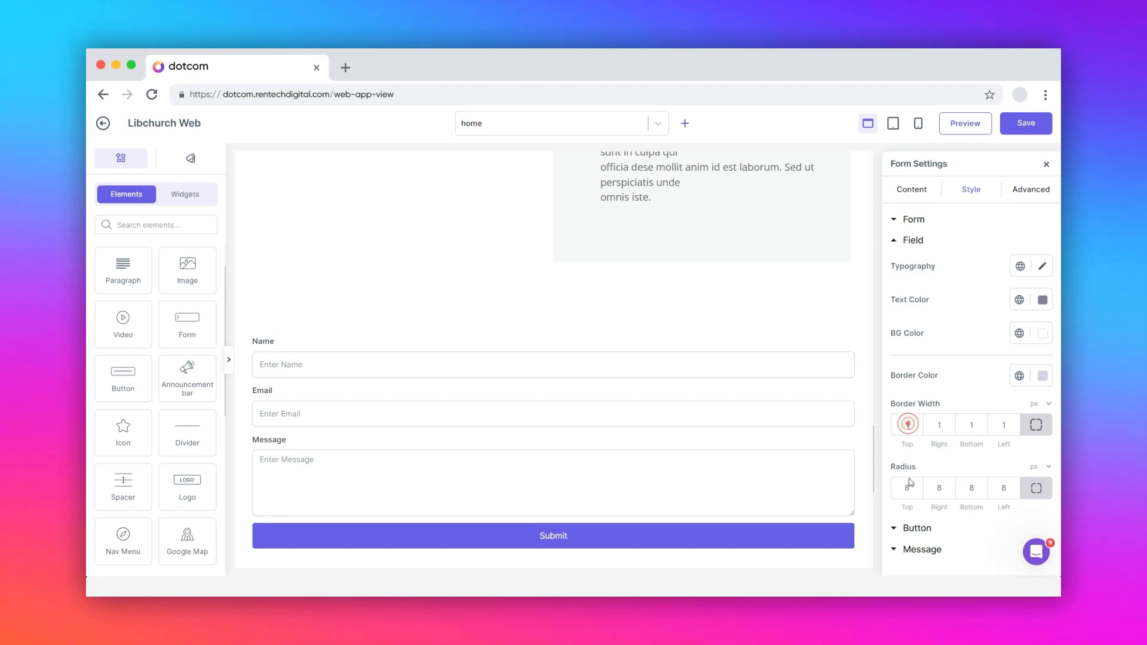
{"action": "left_click", "coordinate": [917, 529]}
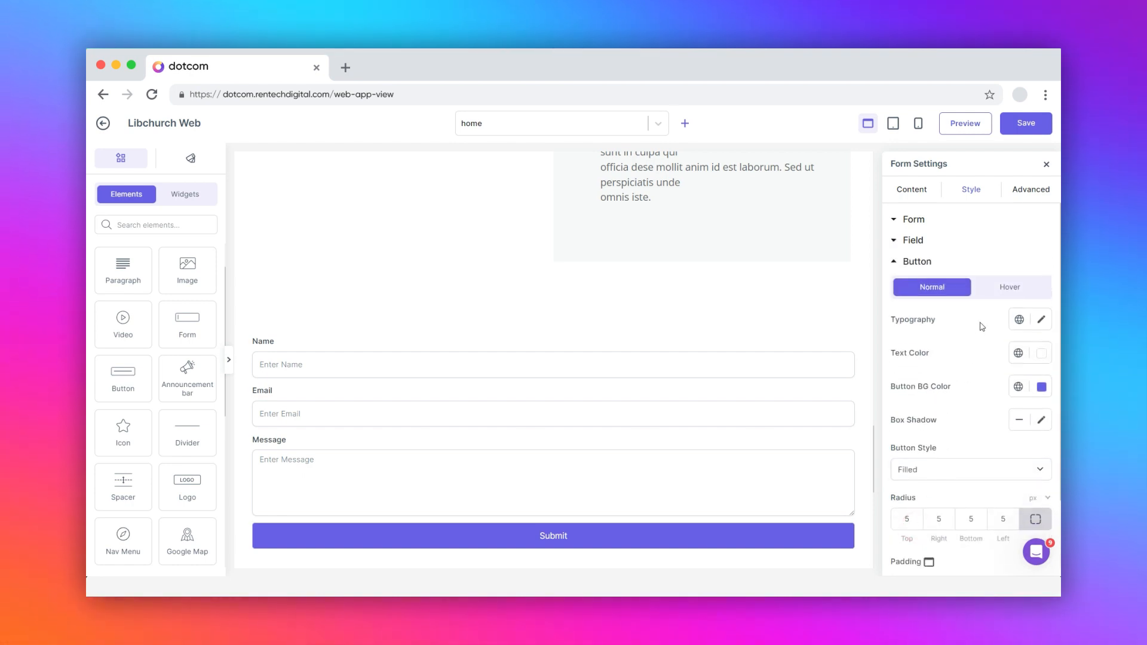
- Give the Submit button light text in its normal state, keeping the Filled button style
{"action": "left_click", "coordinate": [1010, 297]}
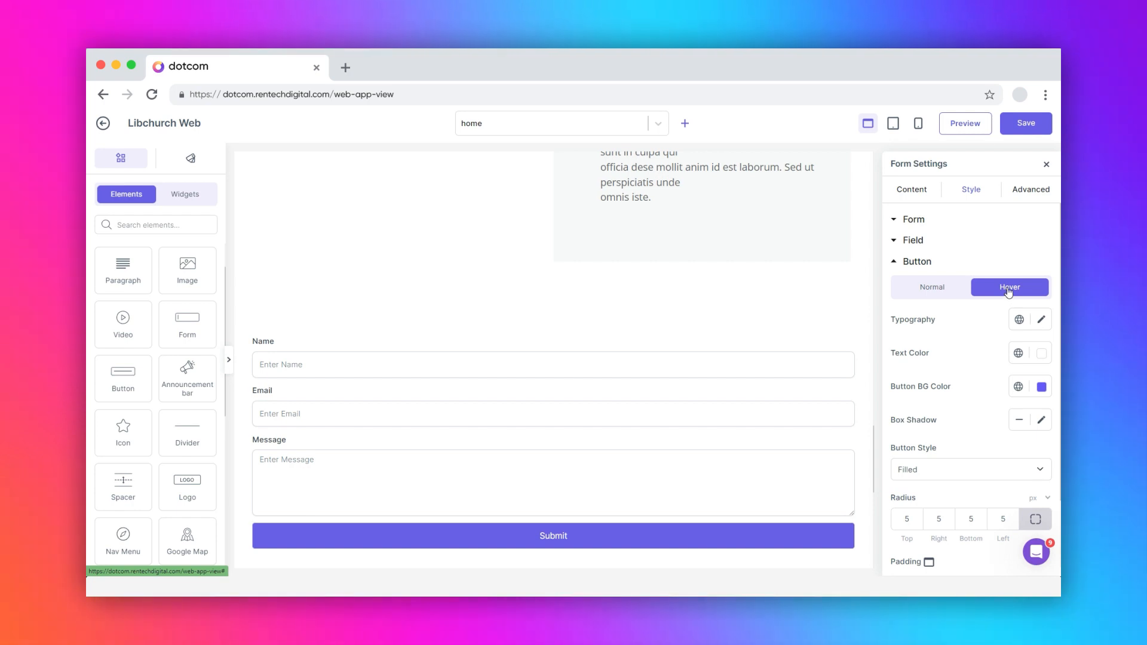
{"action": "left_click", "coordinate": [933, 287]}
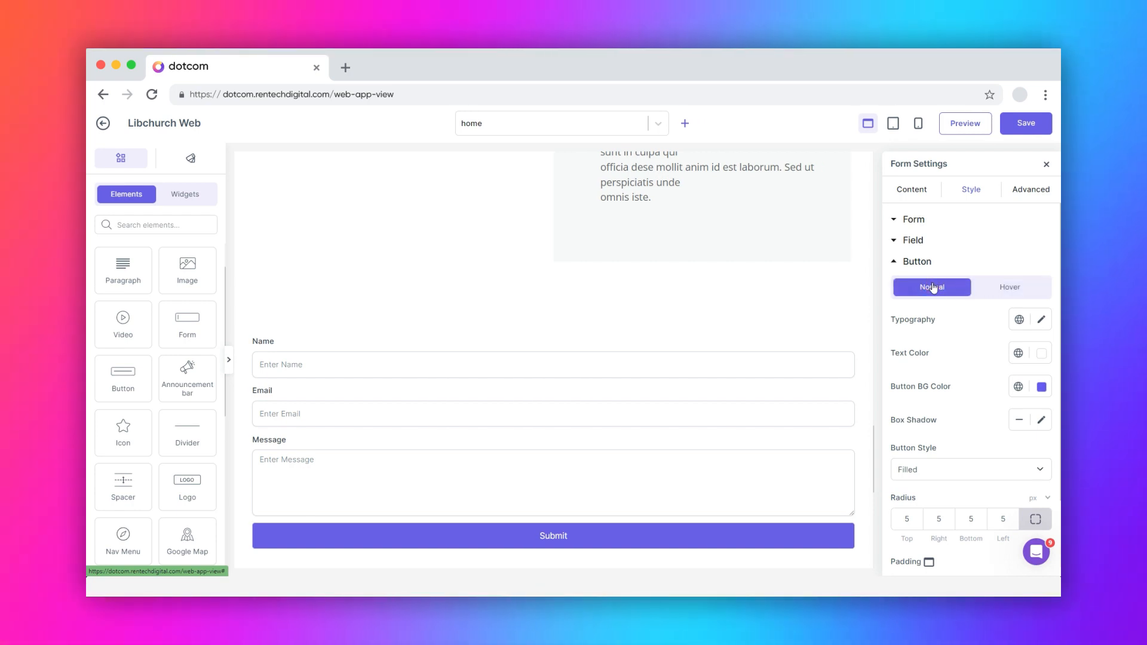
{"action": "left_click", "coordinate": [1040, 354]}
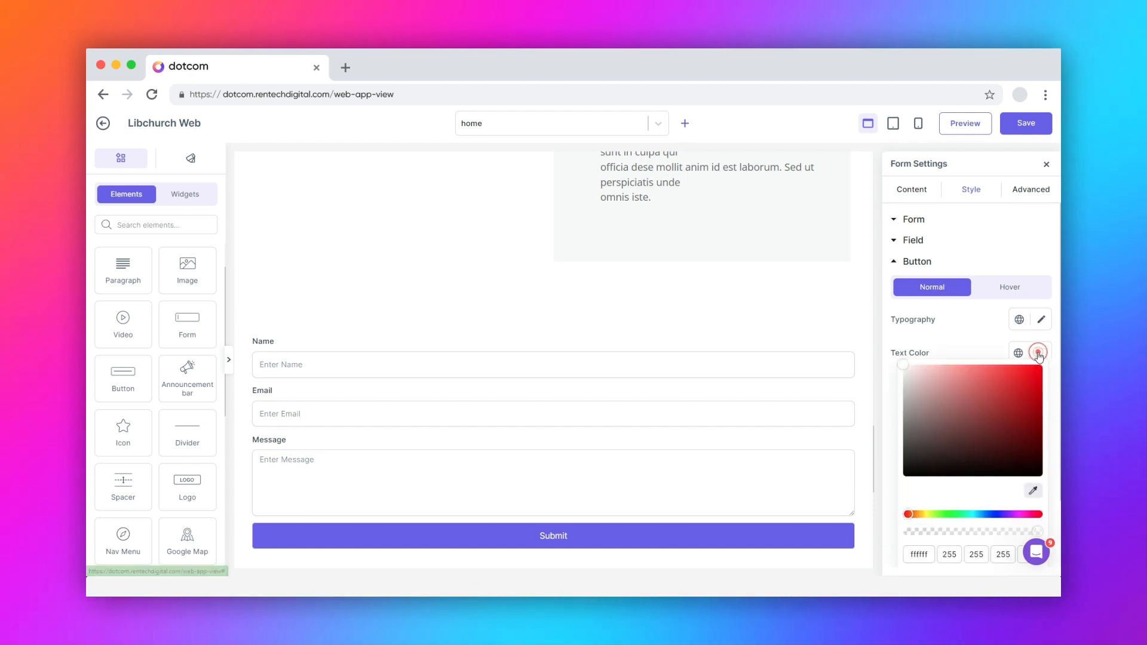
{"action": "left_click", "coordinate": [921, 469]}
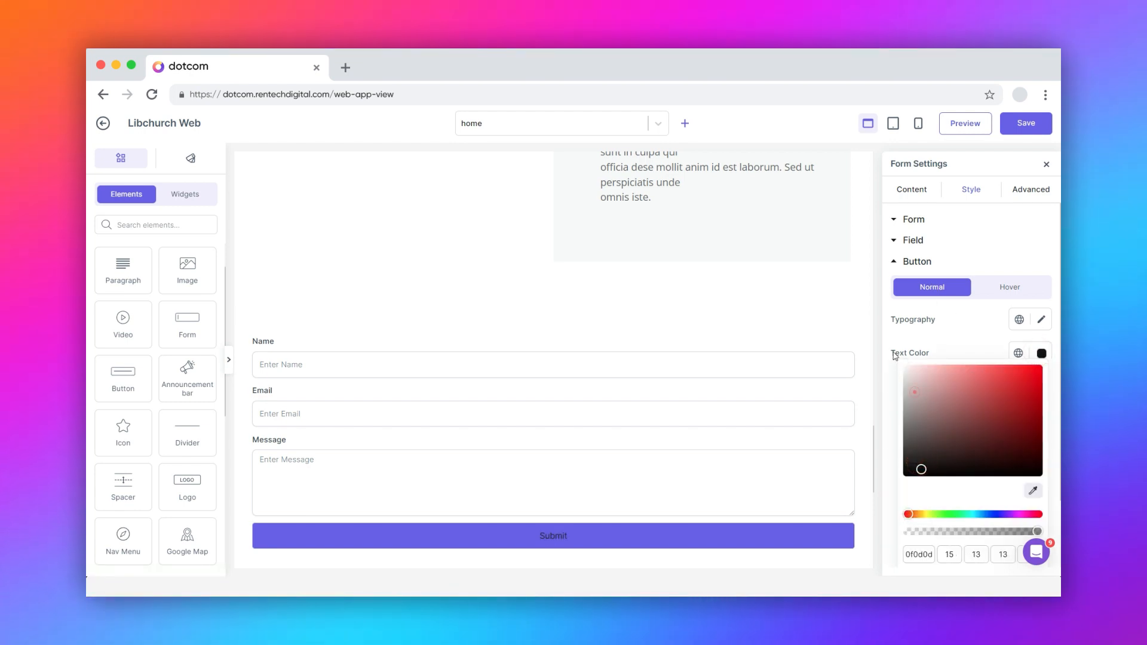
{"action": "left_click", "coordinate": [914, 391]}
{"action": "left_click", "coordinate": [964, 350]}
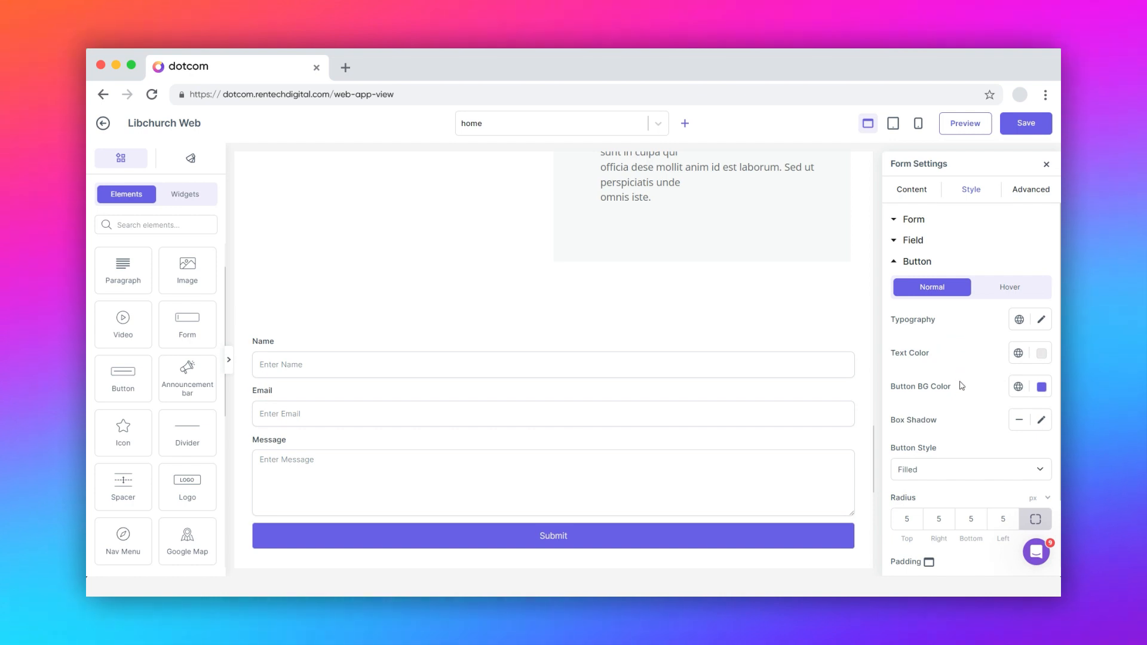
{"action": "left_click", "coordinate": [934, 468]}
{"action": "left_click", "coordinate": [936, 468]}
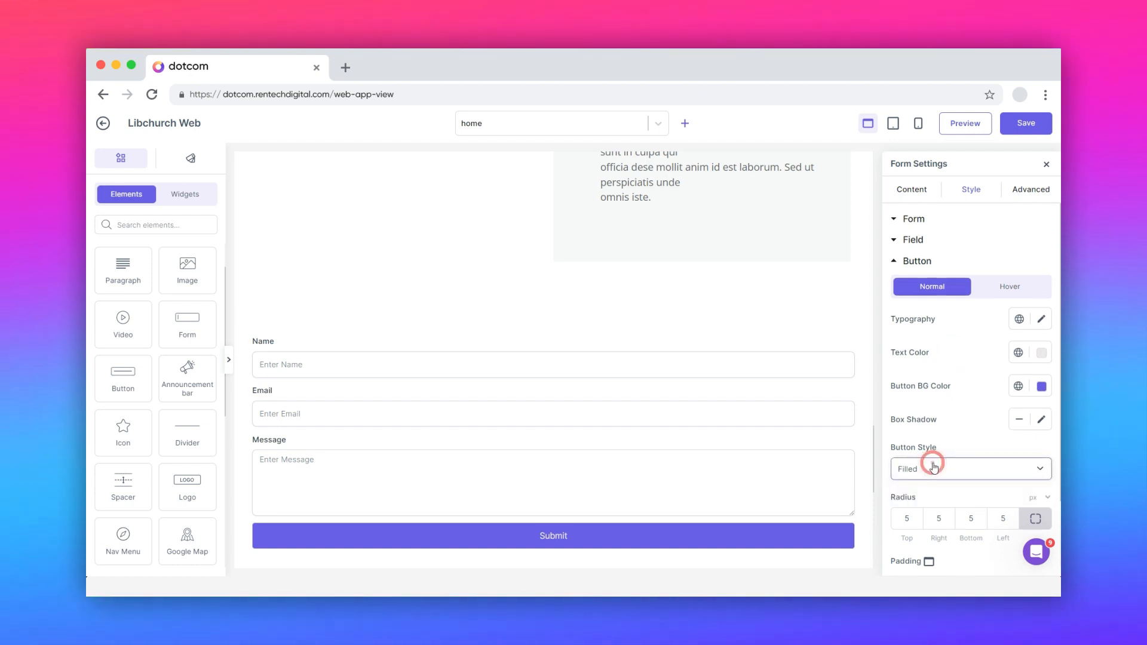
- Set the Submit button's corner radius to 4 on every side and review its hover styling
{"action": "scroll", "coordinate": [923, 467], "scroll_direction": "down", "scroll_amount": 1}
{"action": "double_click", "coordinate": [907, 467]}
{"action": "type", "text": "4"}
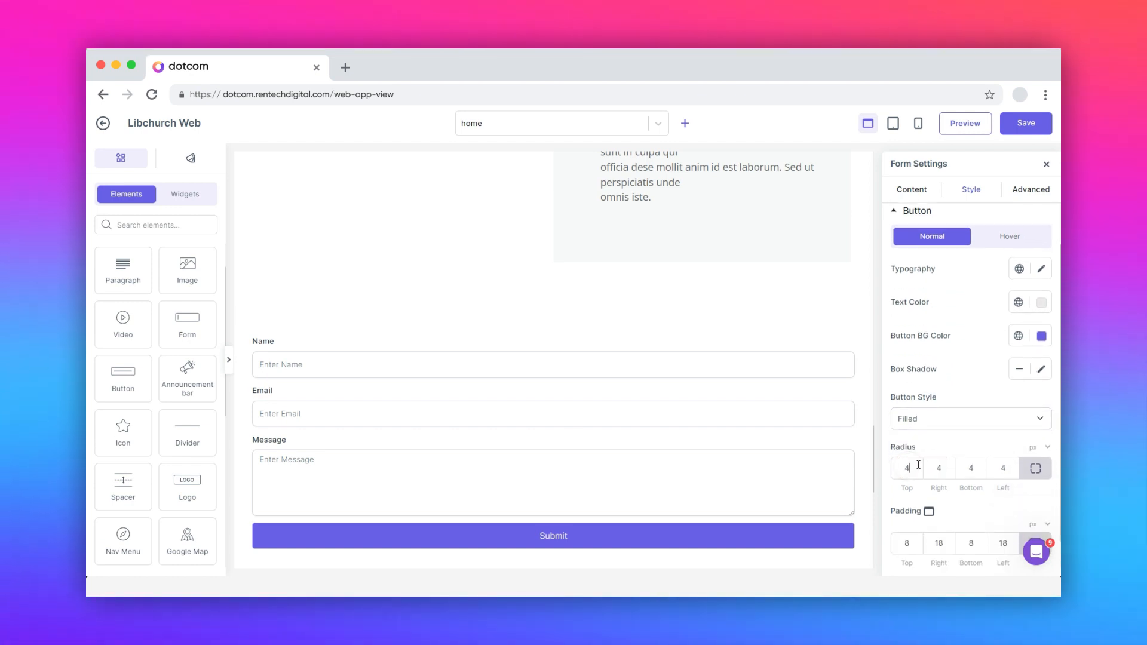
{"action": "scroll", "coordinate": [920, 469], "scroll_direction": "down", "scroll_amount": 1}
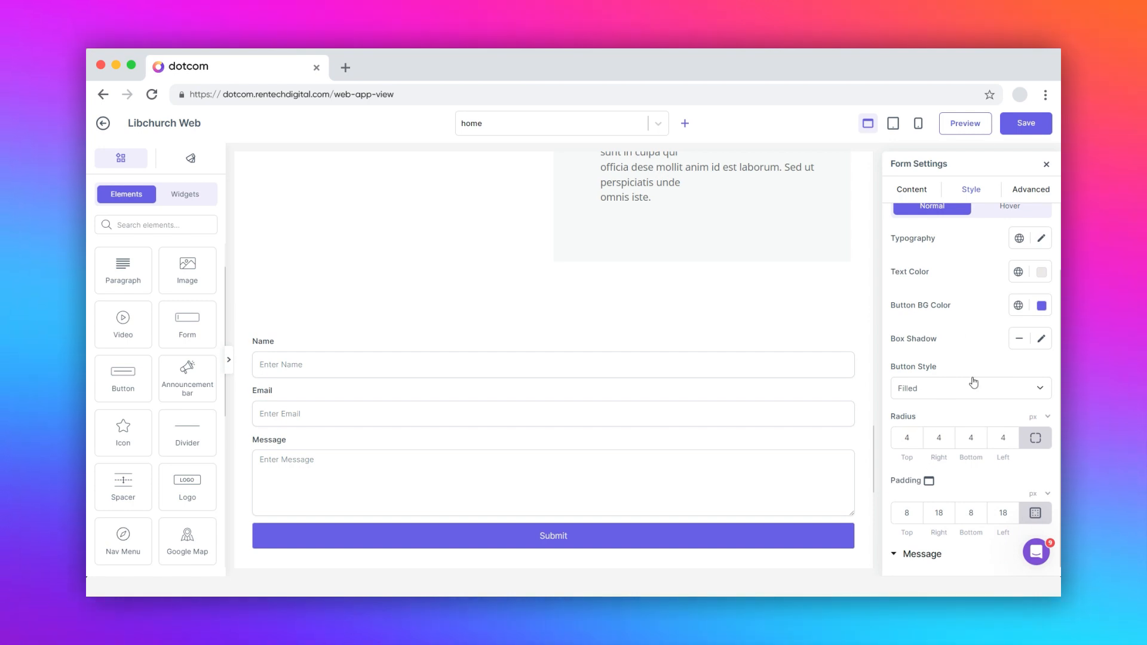
{"action": "scroll", "coordinate": [974, 383], "scroll_direction": "up", "scroll_amount": 2}
{"action": "left_click", "coordinate": [1012, 290]}
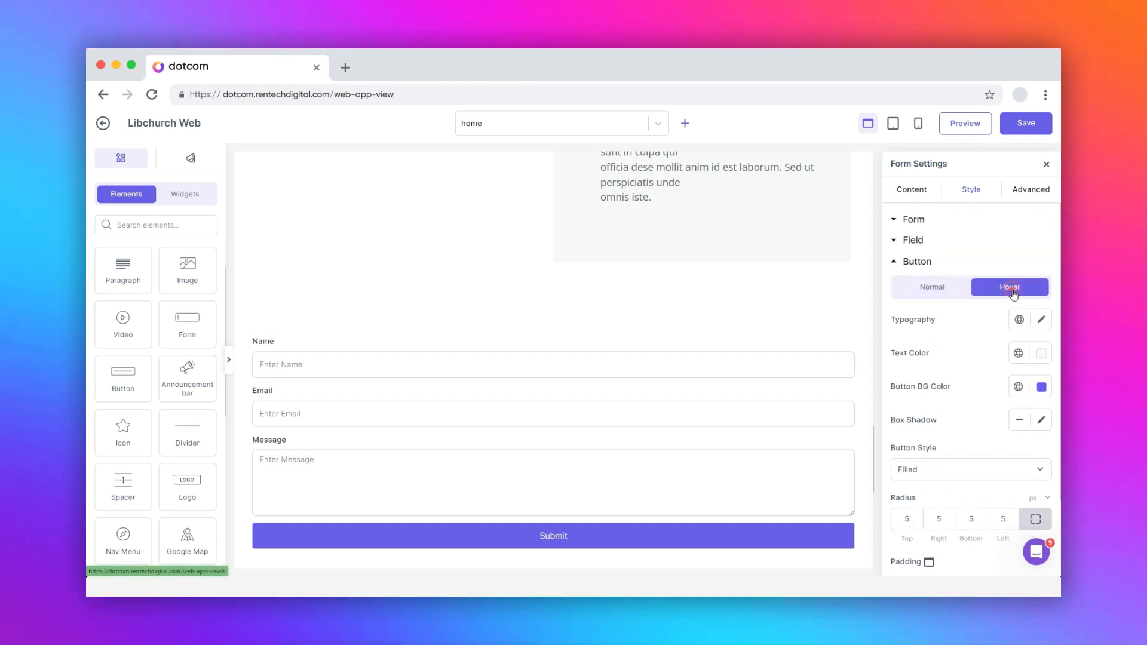
{"action": "scroll", "coordinate": [973, 333], "scroll_direction": "down", "scroll_amount": 2}
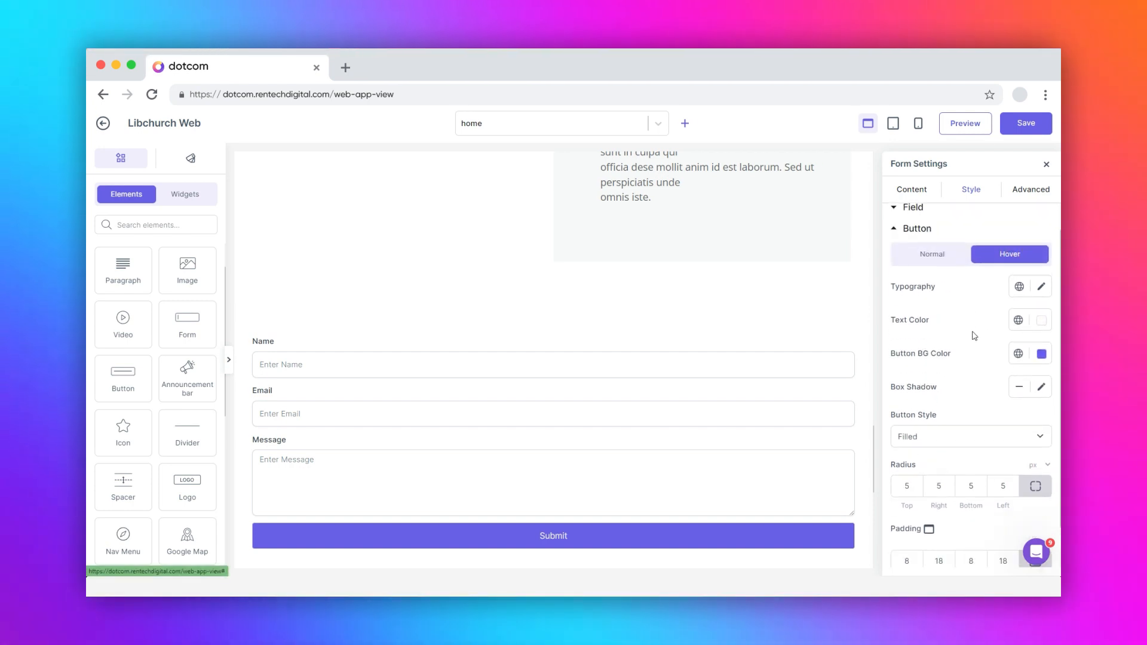
- Set the success message colour to brighter green #19e5ac and check the error message colour
{"action": "left_click", "coordinate": [923, 554]}
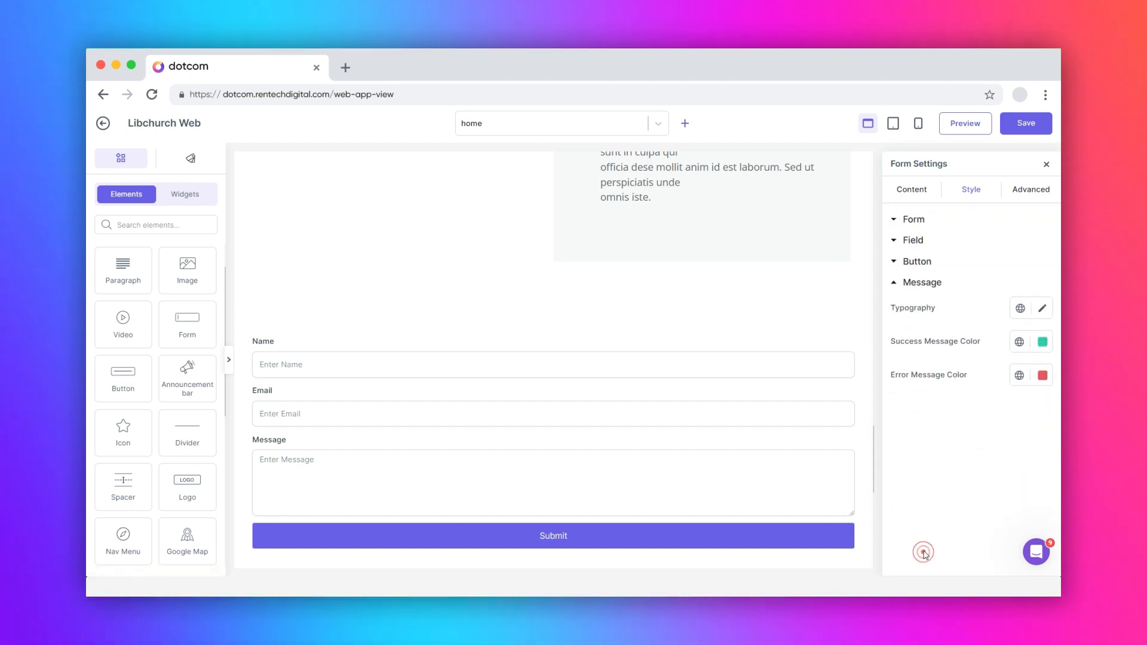
{"action": "left_click", "coordinate": [1043, 341]}
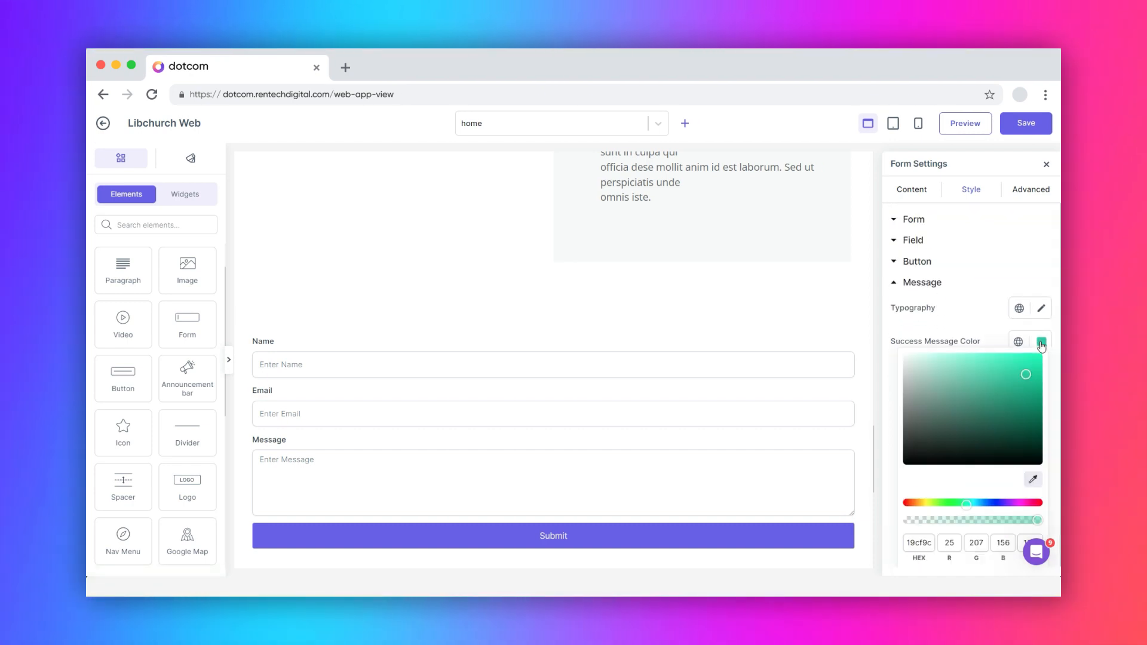
{"action": "left_click", "coordinate": [1028, 364]}
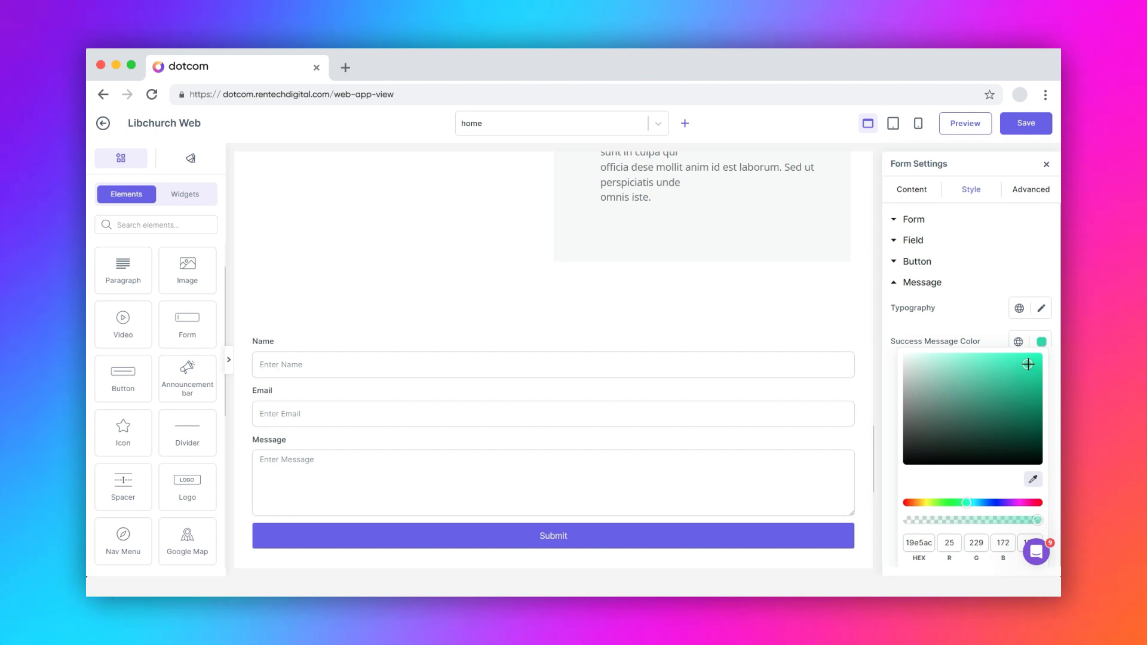
{"action": "left_click", "coordinate": [1043, 346]}
{"action": "left_click", "coordinate": [1043, 375]}
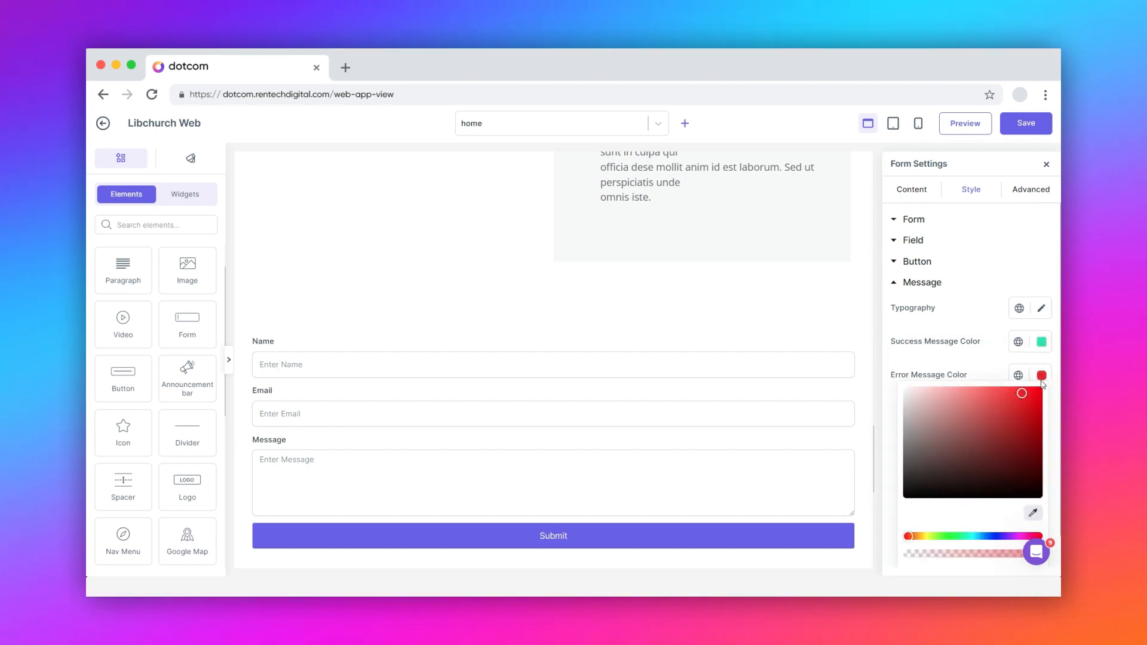
{"action": "left_click", "coordinate": [1043, 377]}
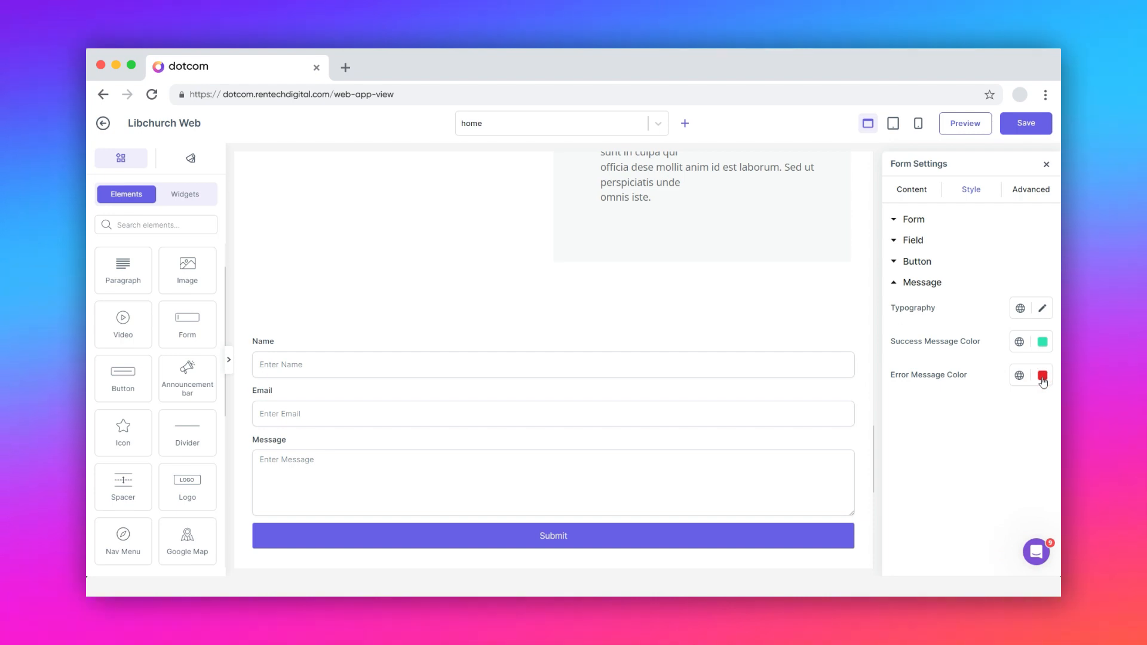
{"action": "left_click", "coordinate": [1032, 190]}
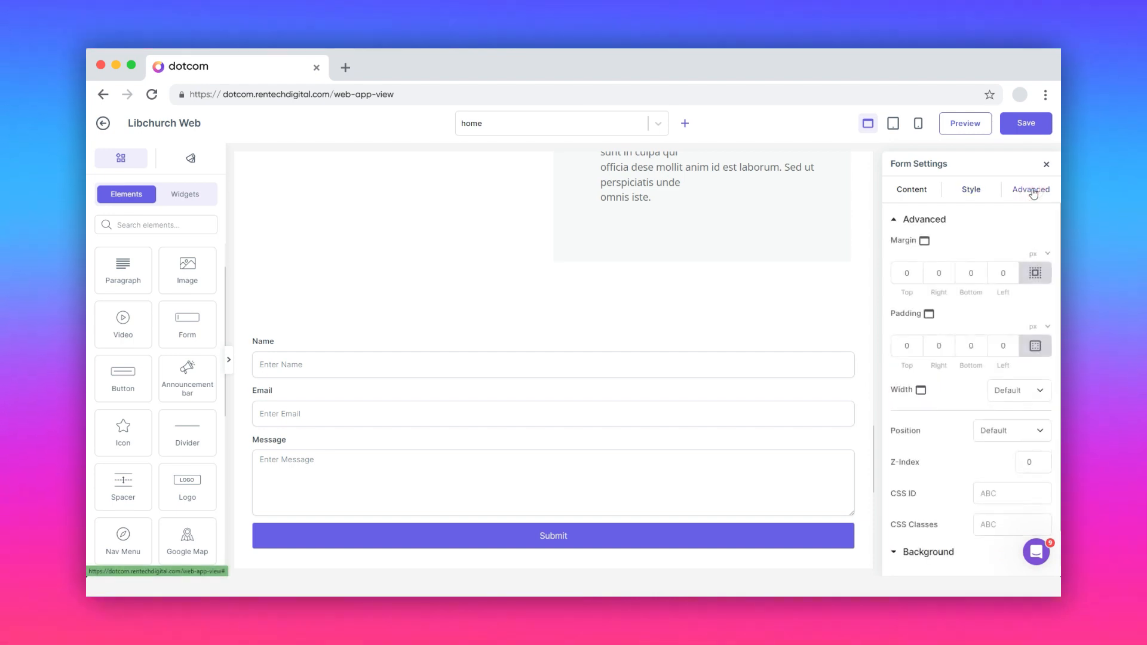
- Review the form's margin, padding and CSS ID/class fields, keeping width at Default
{"action": "left_click", "coordinate": [906, 272]}
{"action": "left_click", "coordinate": [907, 346]}
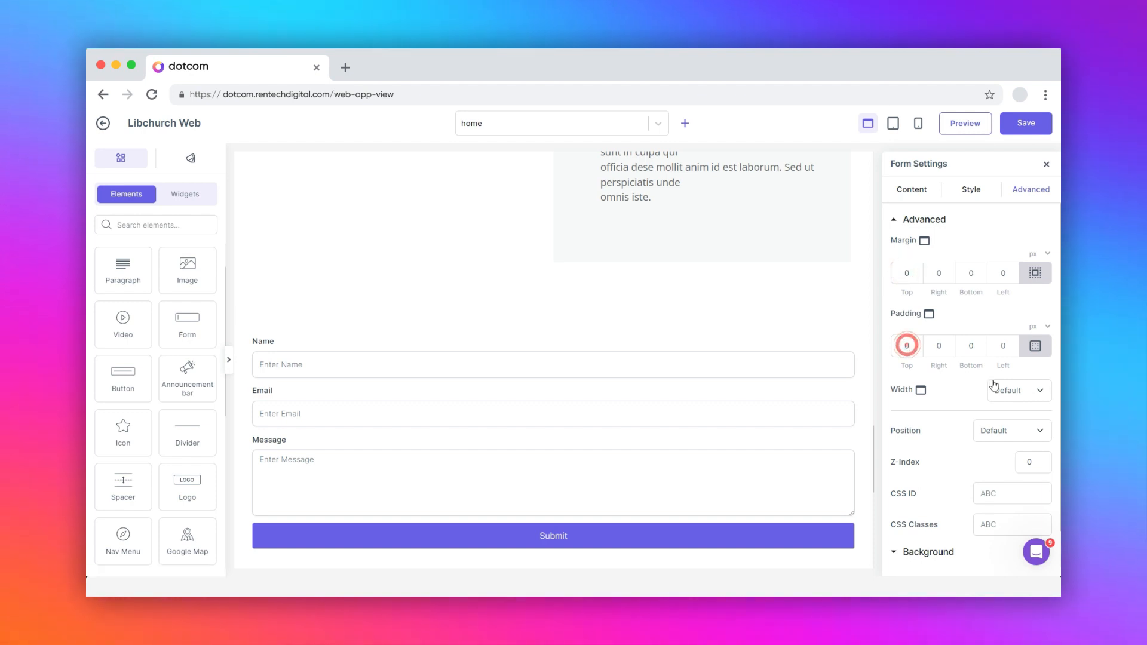
{"action": "left_click", "coordinate": [1008, 390]}
{"action": "left_click", "coordinate": [1009, 392]}
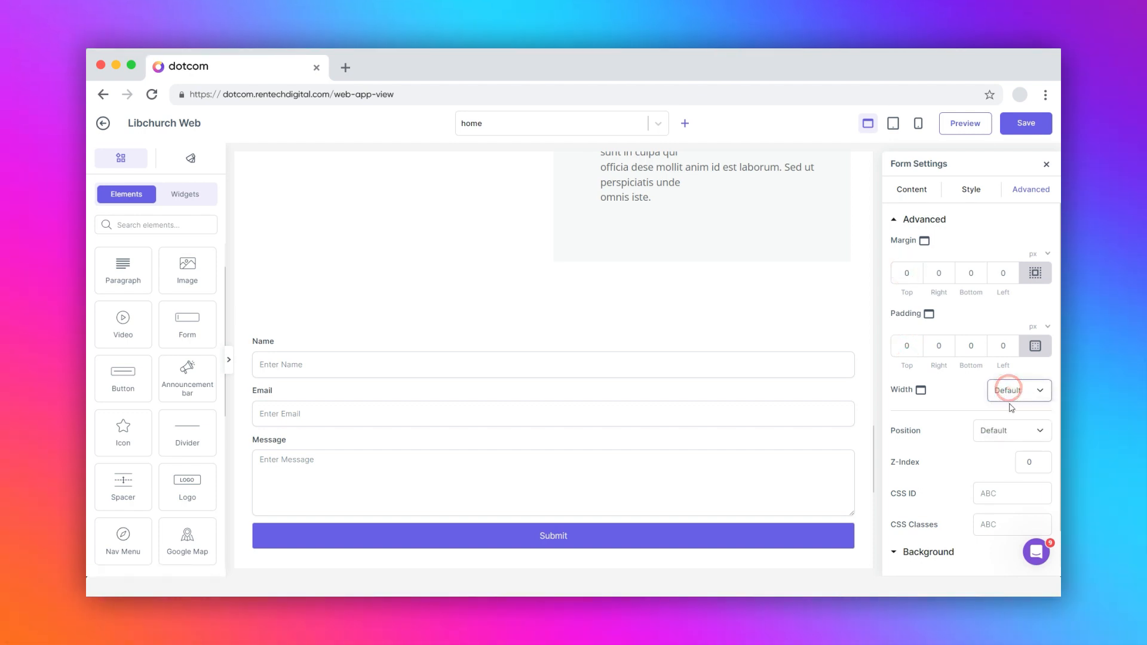
{"action": "left_click", "coordinate": [1008, 490]}
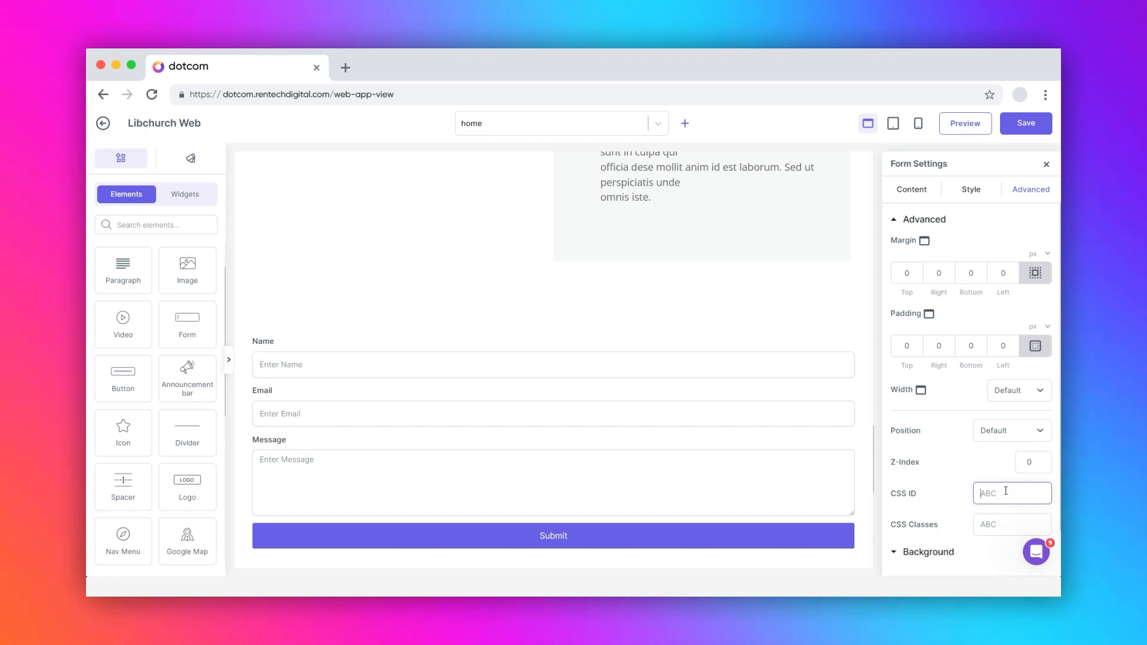
{"action": "left_click", "coordinate": [999, 524]}
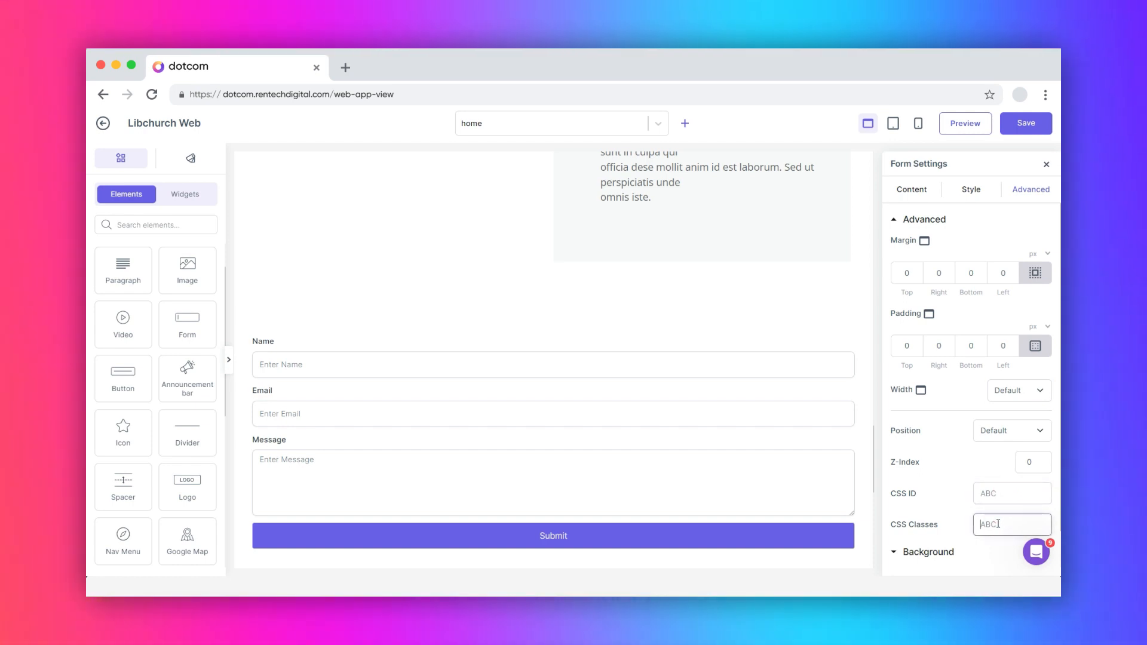
- Keep the form background type as Color, checking its hover state and box shadow
{"action": "left_click", "coordinate": [929, 552]}
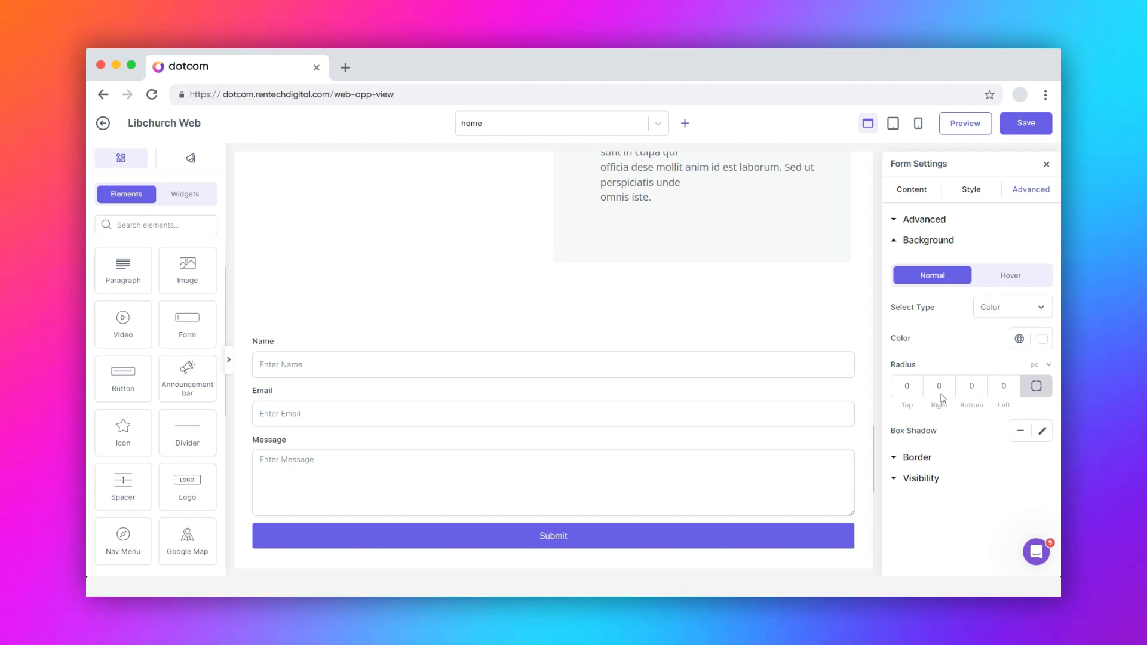
{"action": "left_click", "coordinate": [1012, 276]}
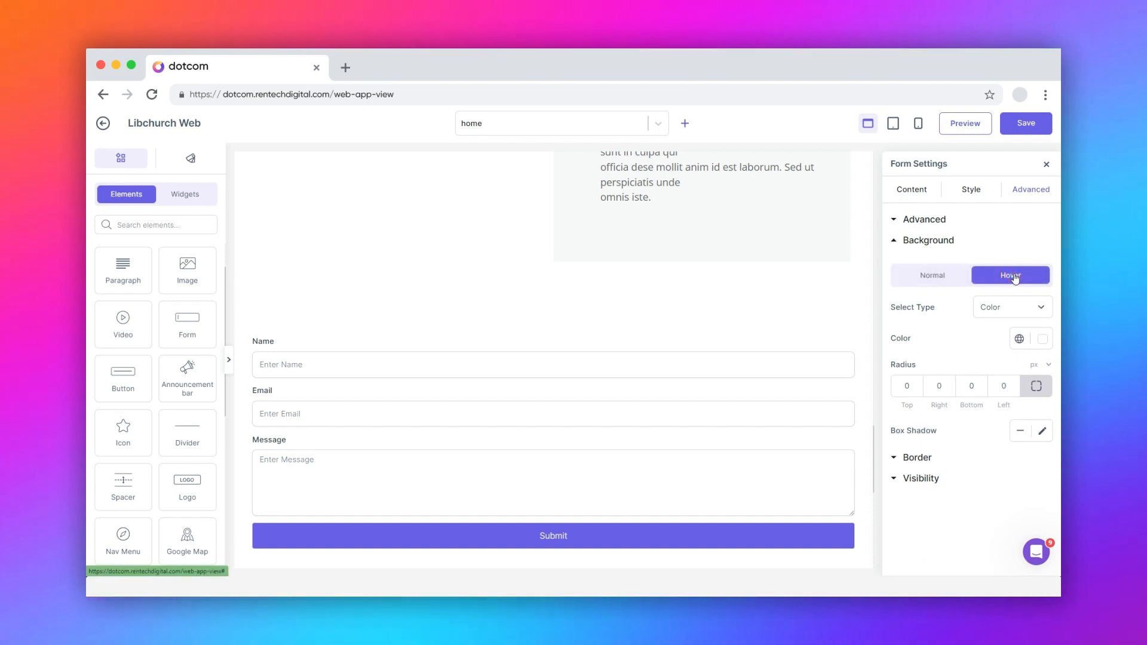
{"action": "left_click", "coordinate": [938, 276]}
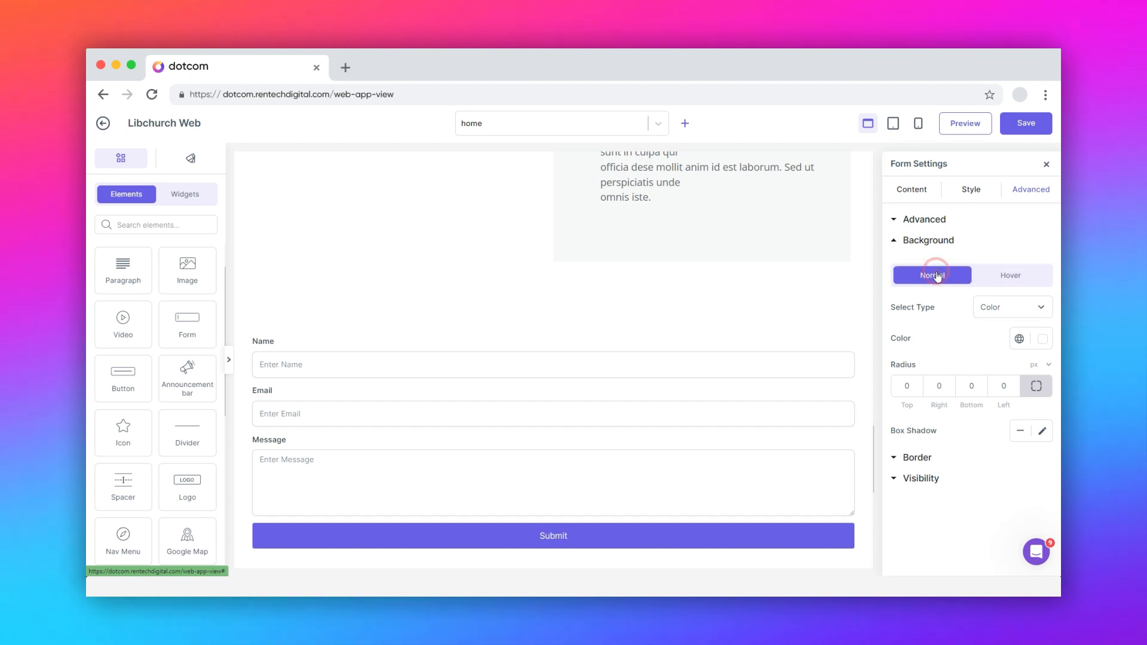
{"action": "left_click", "coordinate": [993, 307]}
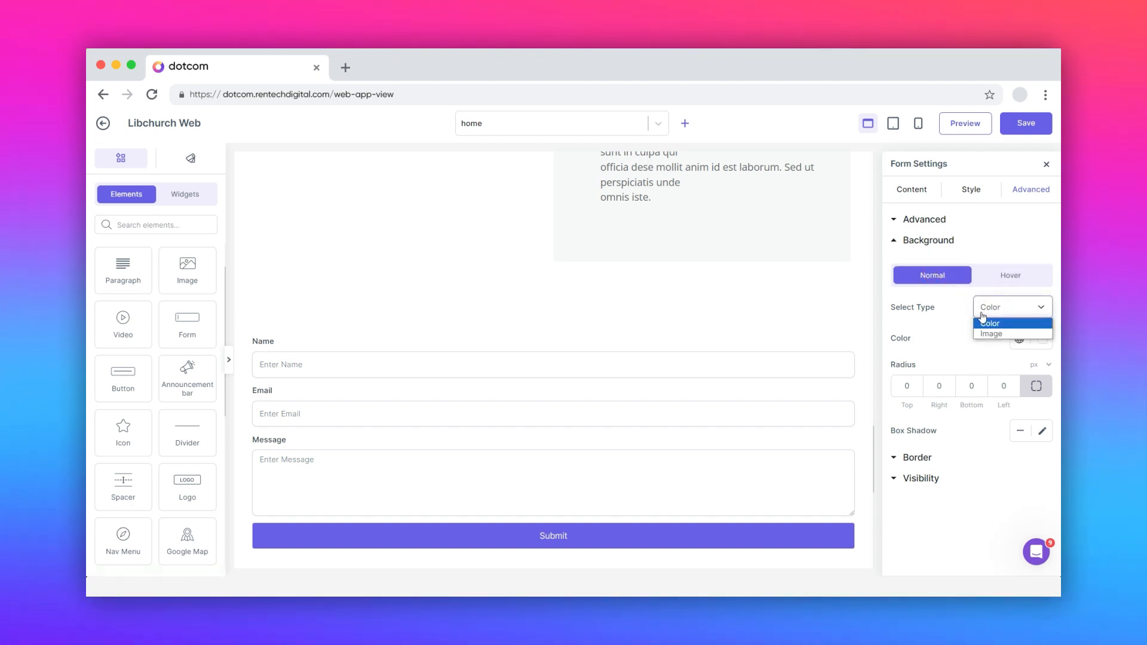
{"action": "left_click", "coordinate": [906, 387]}
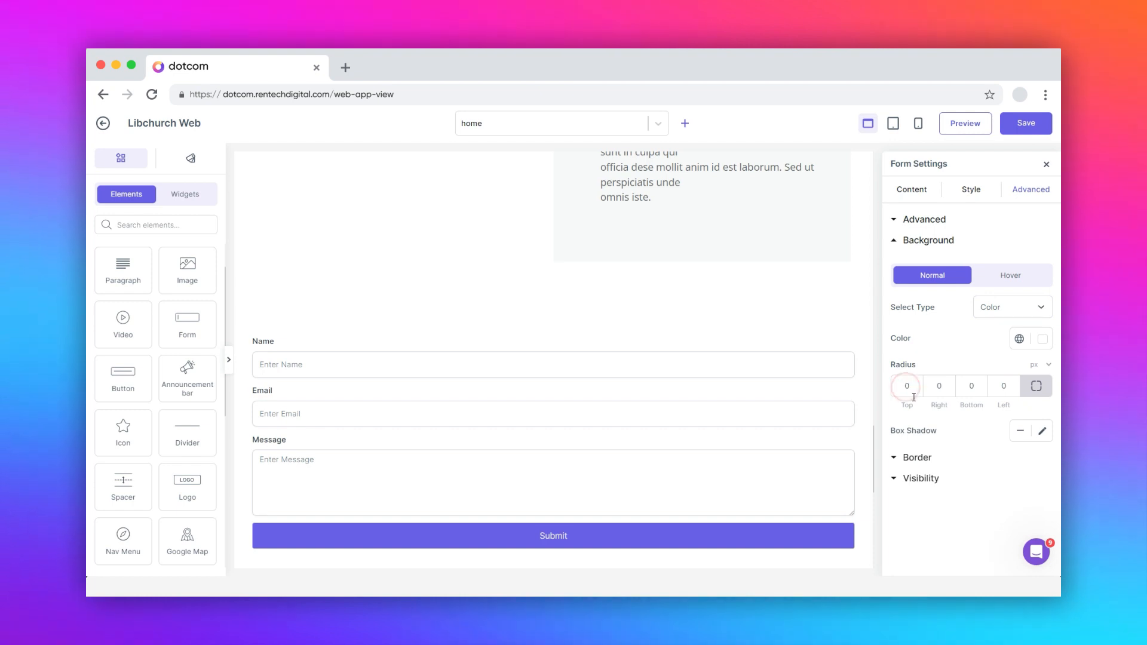
{"action": "left_click", "coordinate": [1038, 430]}
{"action": "left_click", "coordinate": [1044, 433]}
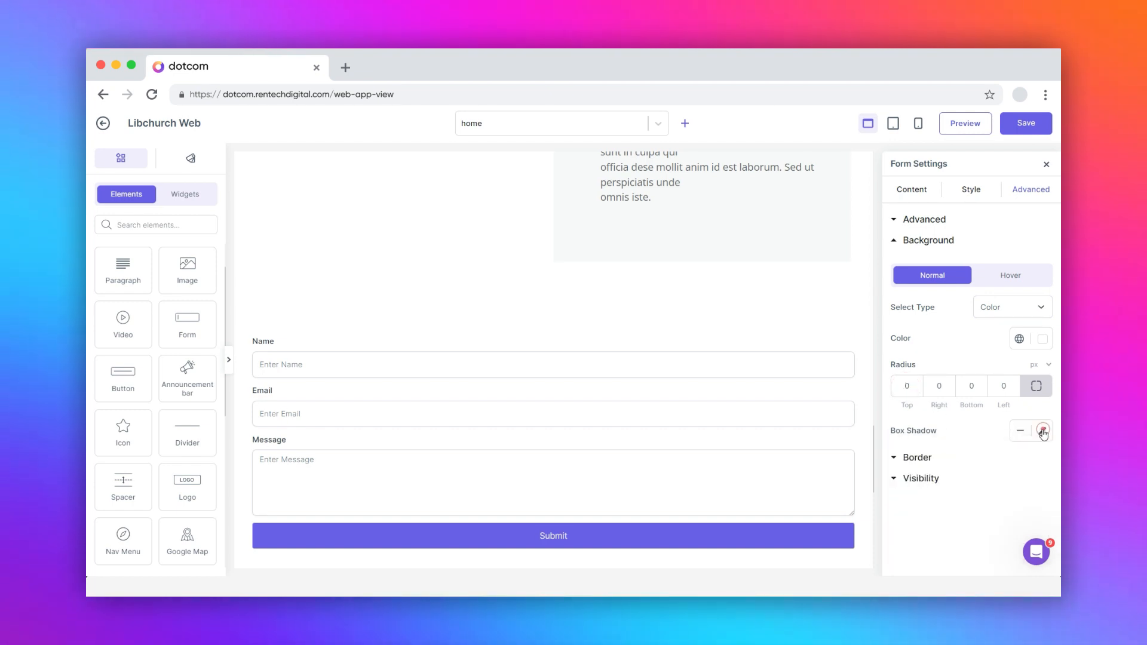
{"action": "left_click", "coordinate": [1008, 276]}
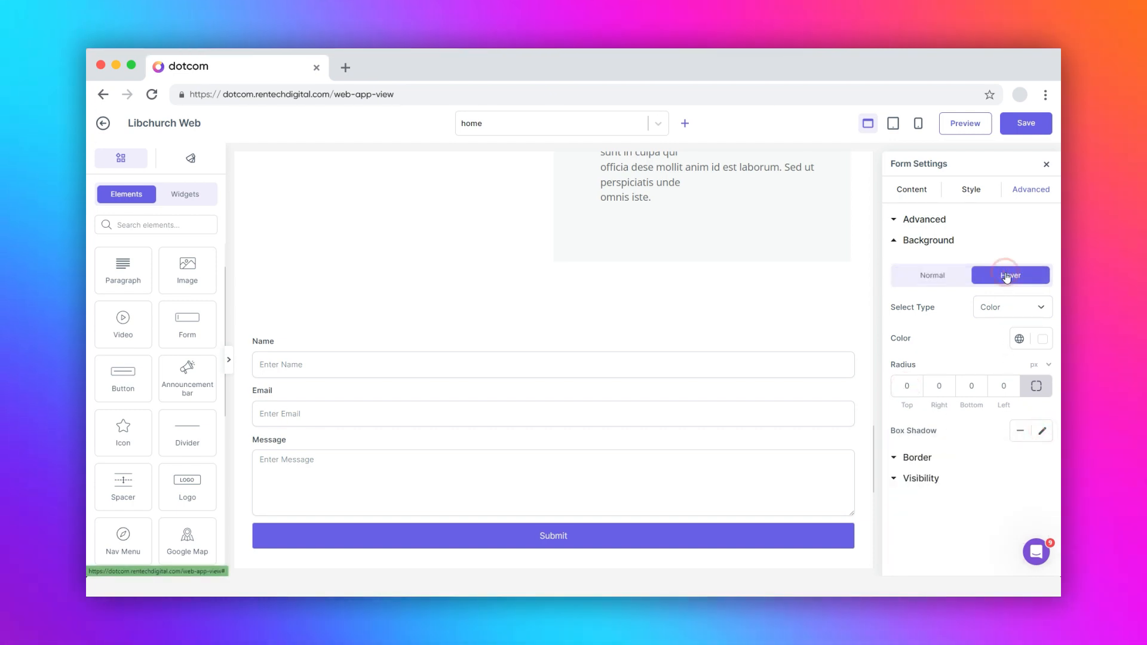
- Keep the form's normal-state border type as None with zero width
{"action": "left_click", "coordinate": [919, 458]}
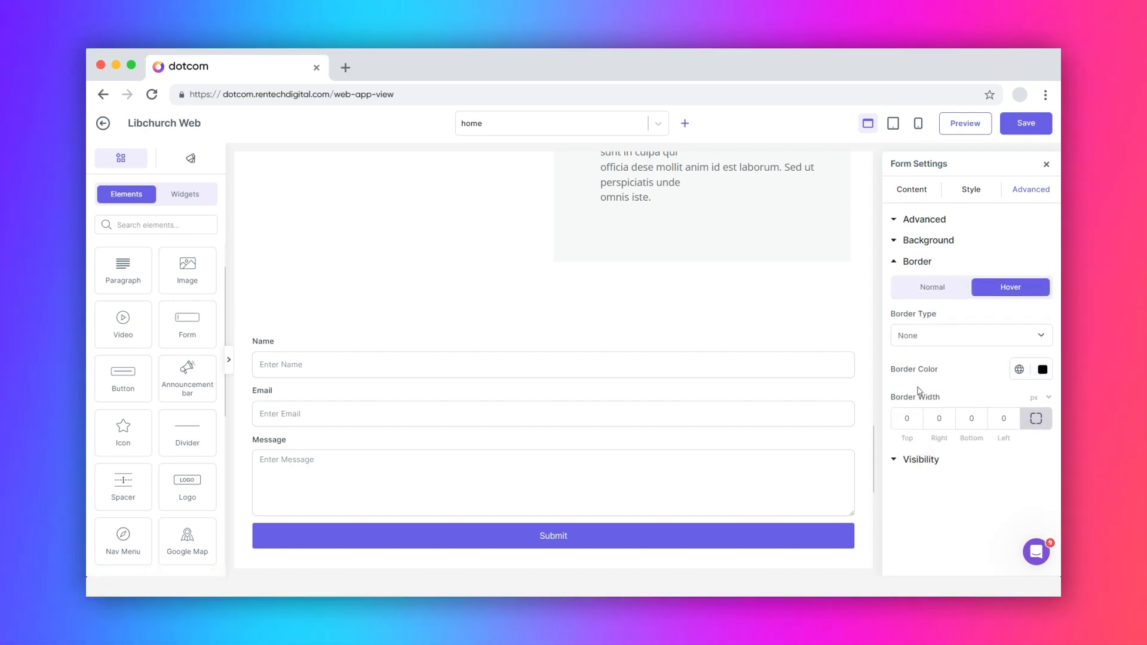
{"action": "left_click", "coordinate": [924, 338]}
{"action": "left_click", "coordinate": [924, 339]}
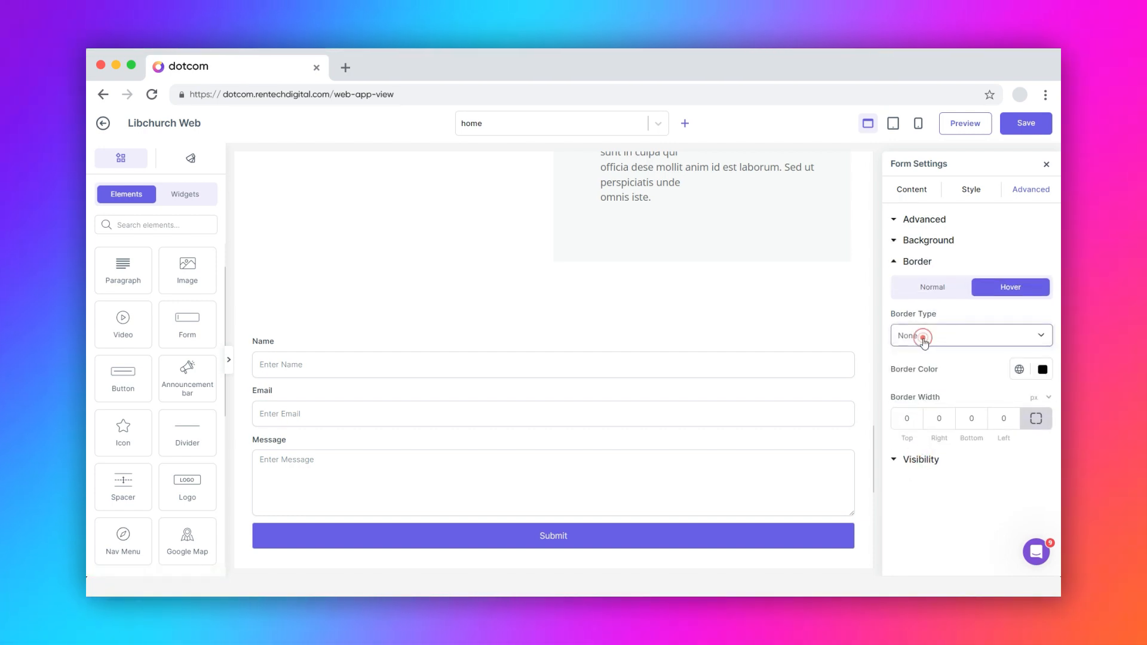
{"action": "left_click", "coordinate": [933, 291]}
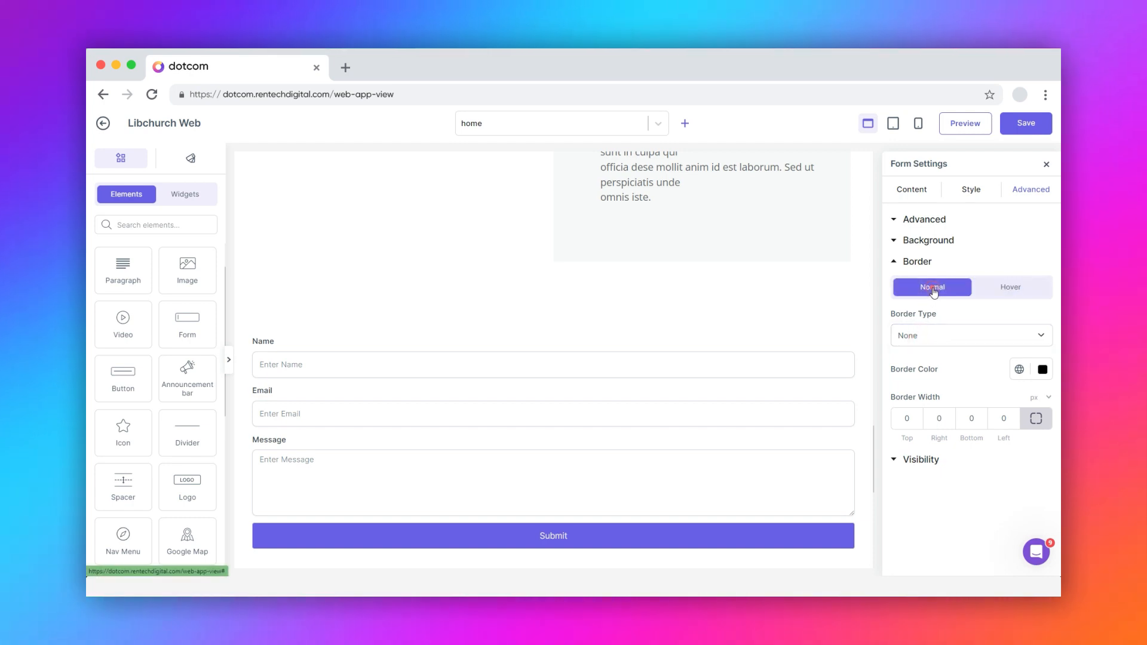
- Switch Hide On Desktop, Tablet and Mobile on, then off again so the form stays visible everywhere
{"action": "left_click", "coordinate": [919, 460]}
{"action": "left_click", "coordinate": [1042, 330]}
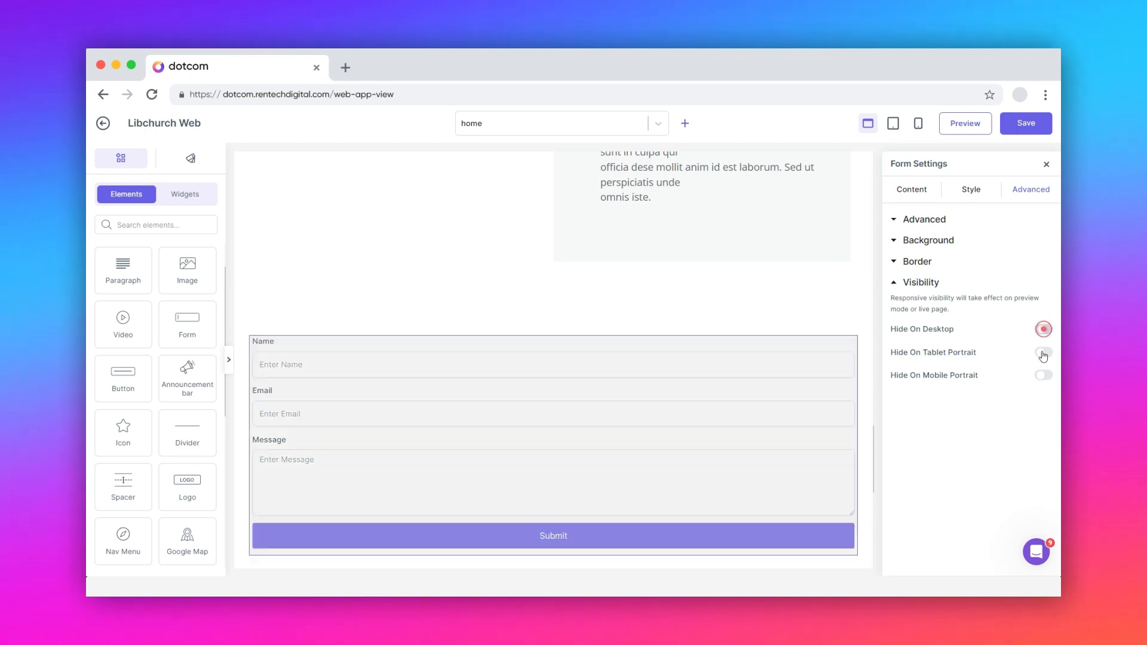
{"action": "left_click", "coordinate": [1043, 353]}
{"action": "left_click", "coordinate": [1045, 374]}
{"action": "left_click", "coordinate": [1045, 374]}
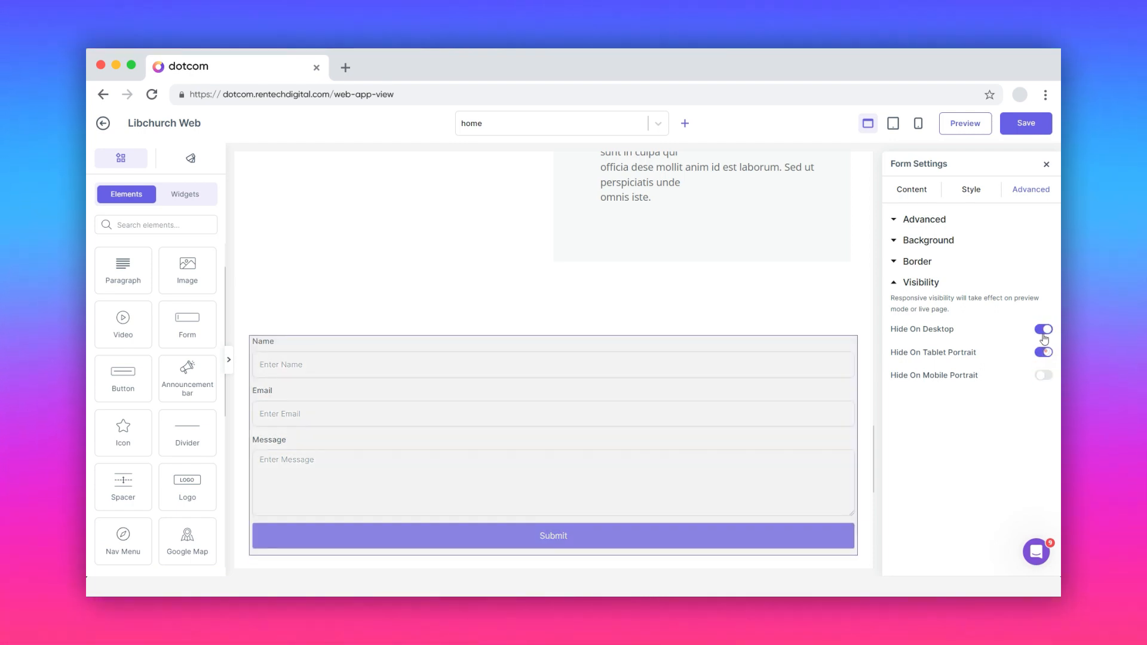
{"action": "left_click", "coordinate": [1044, 352]}
{"action": "left_click", "coordinate": [1043, 330]}
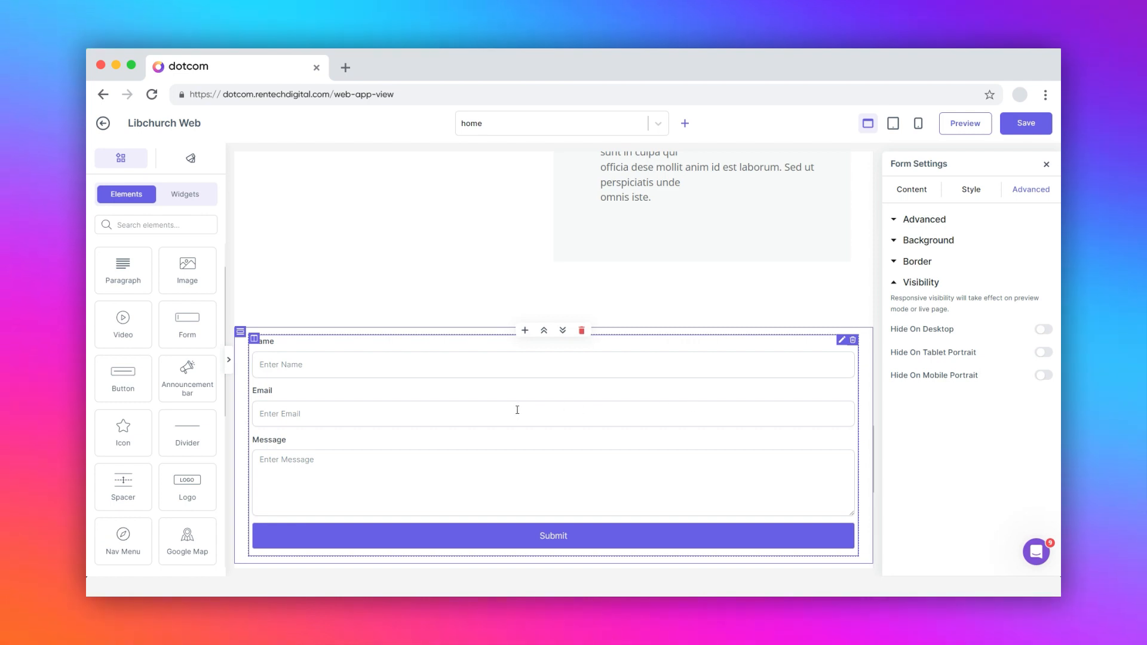
- In the form column's settings, drop Column Gap from 24 to 0 px and set Widget Space to 2
{"action": "left_click", "coordinate": [255, 340]}
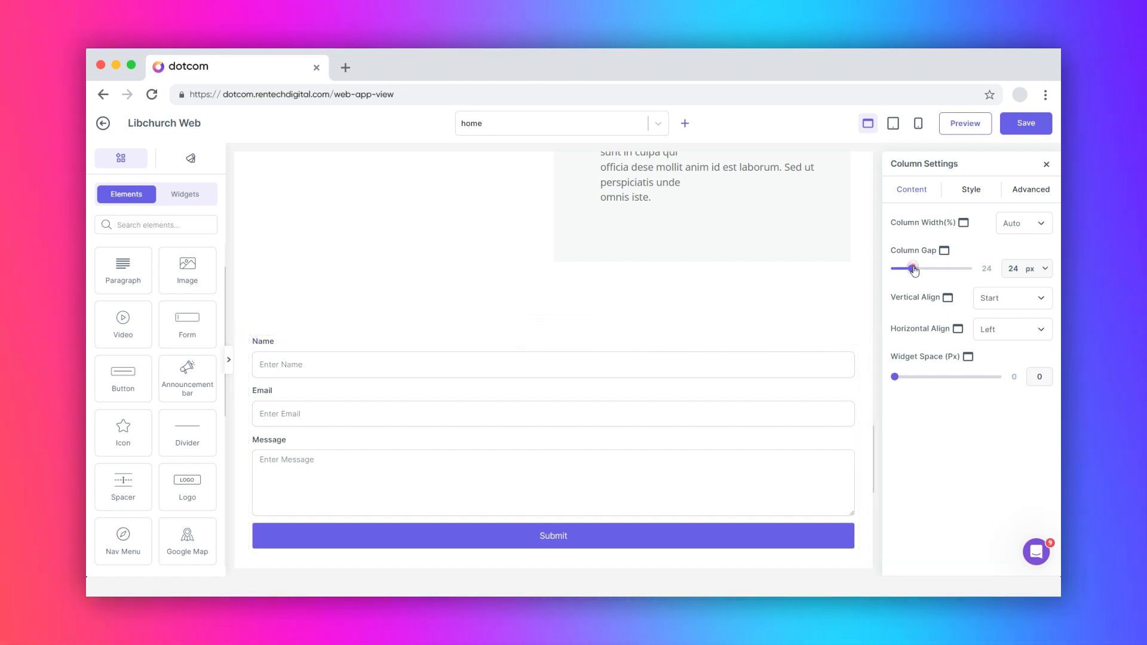
{"action": "mouse_move", "coordinate": [914, 270]}
{"action": "left_mouse_down"}
{"action": "mouse_move", "coordinate": [957, 271]}
{"action": "mouse_move", "coordinate": [894, 271]}
{"action": "left_mouse_up"}
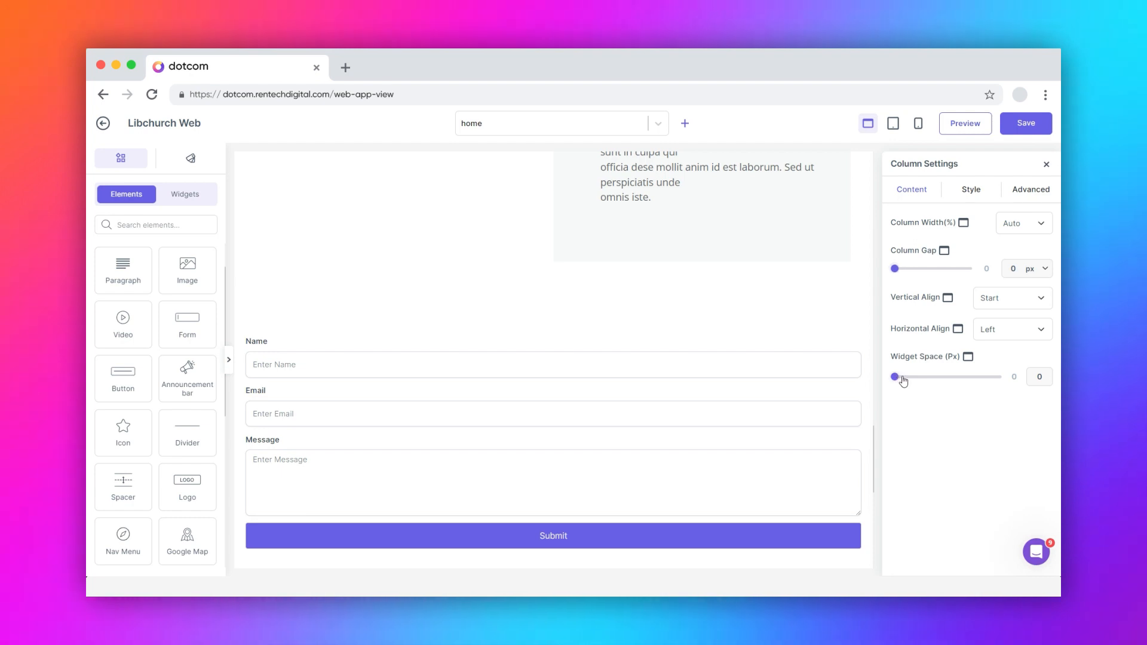
{"action": "mouse_move", "coordinate": [903, 381]}
{"action": "left_mouse_down"}
{"action": "mouse_move", "coordinate": [962, 377]}
{"action": "mouse_move", "coordinate": [901, 381]}
{"action": "left_mouse_up"}
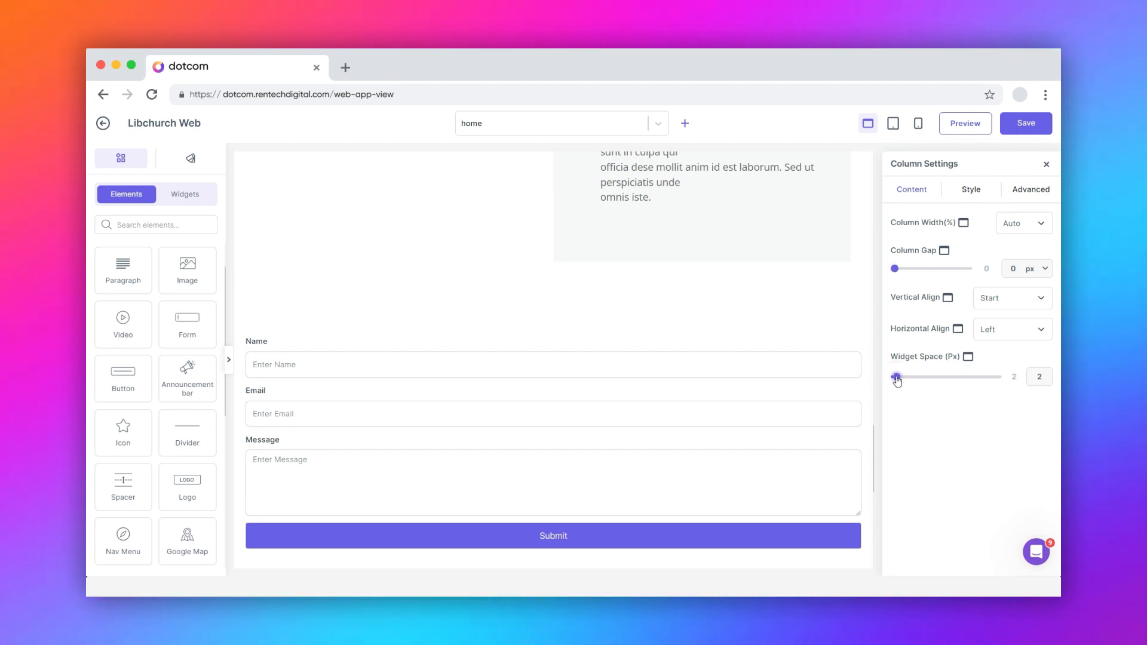
- Review the column's normal and hover backgrounds and border, then view its zero margin and padding
{"action": "left_click", "coordinate": [972, 191]}
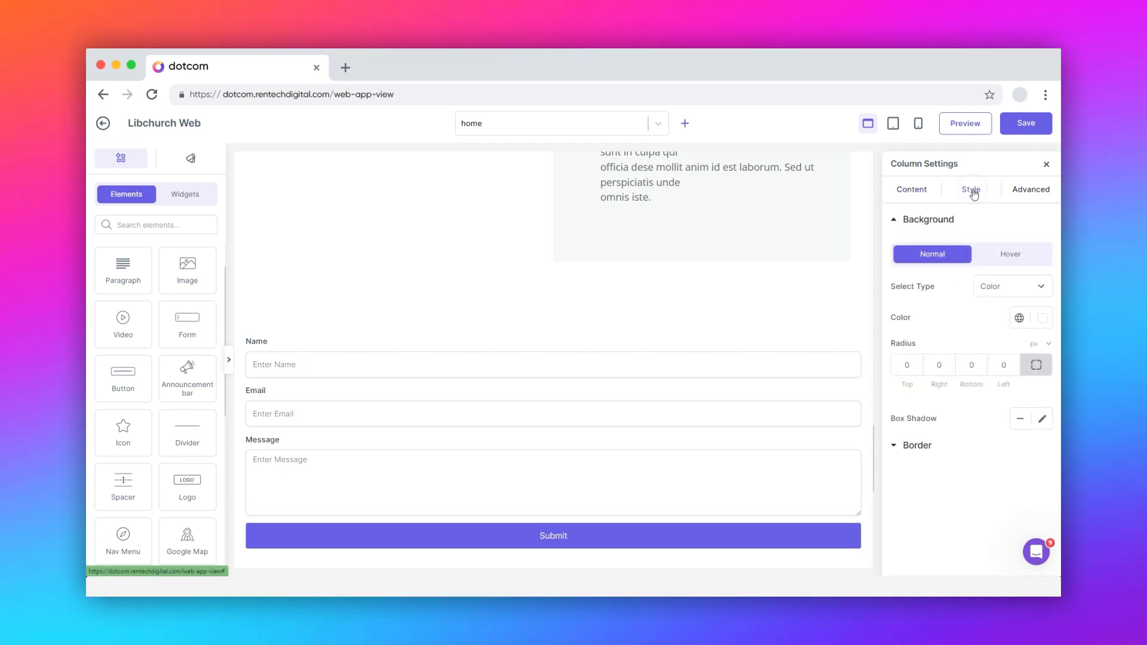
{"action": "left_click", "coordinate": [1008, 256]}
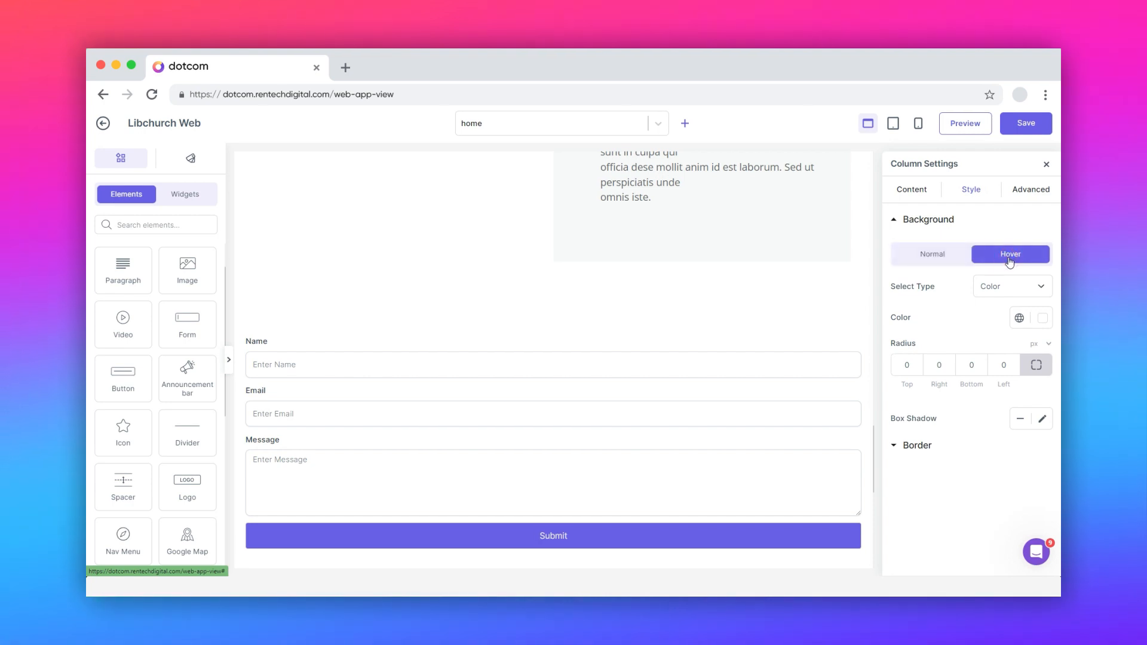
{"action": "left_click", "coordinate": [945, 255]}
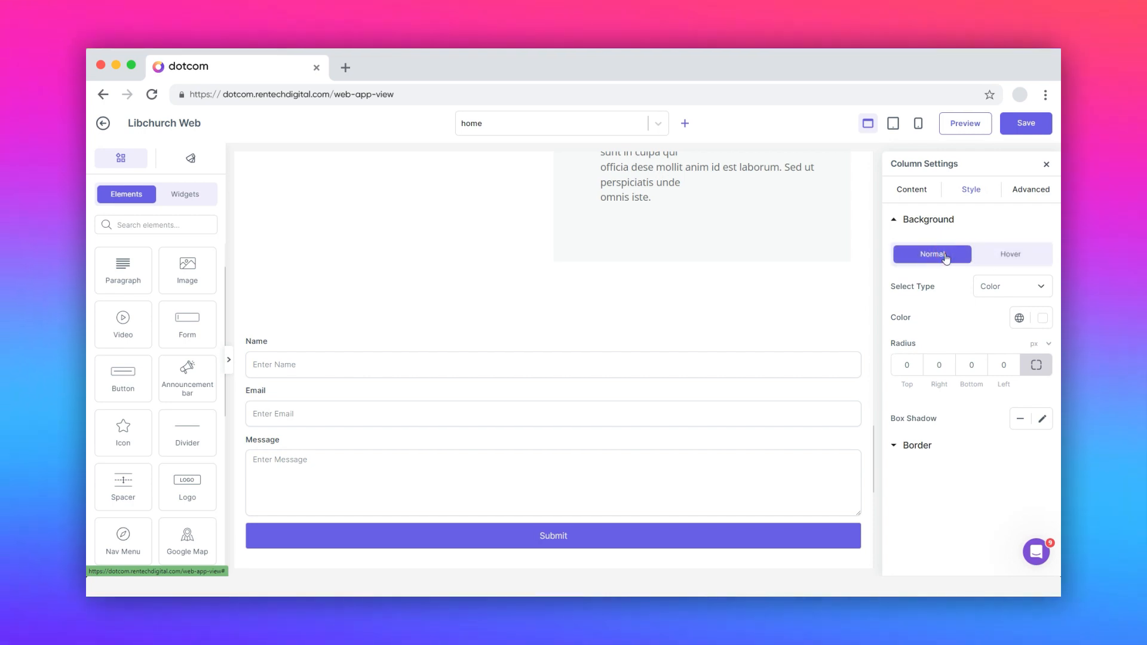
{"action": "left_click", "coordinate": [908, 445]}
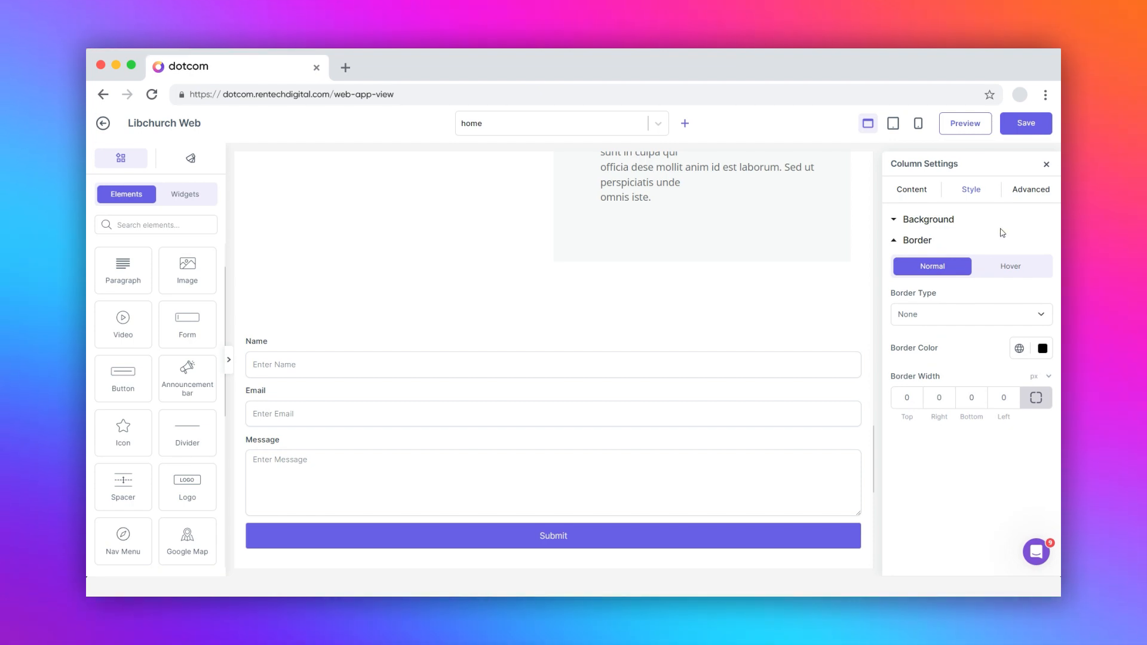
{"action": "left_click", "coordinate": [1023, 191]}
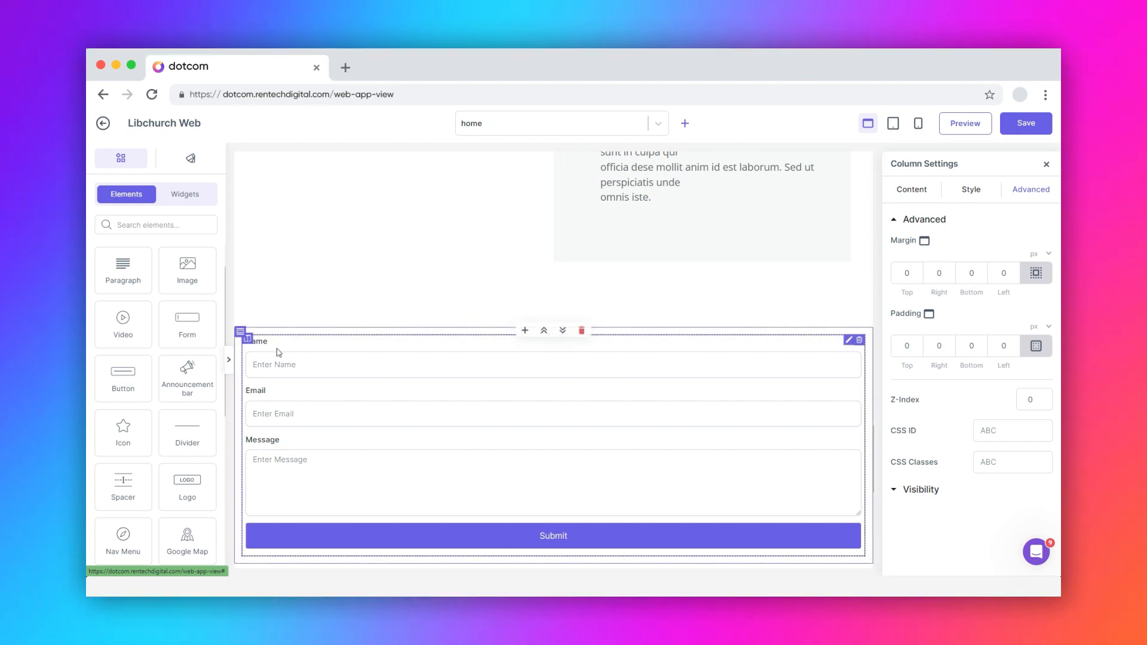
- Bring up the form row's settings and look through its style and advanced options
{"action": "left_click", "coordinate": [240, 332]}
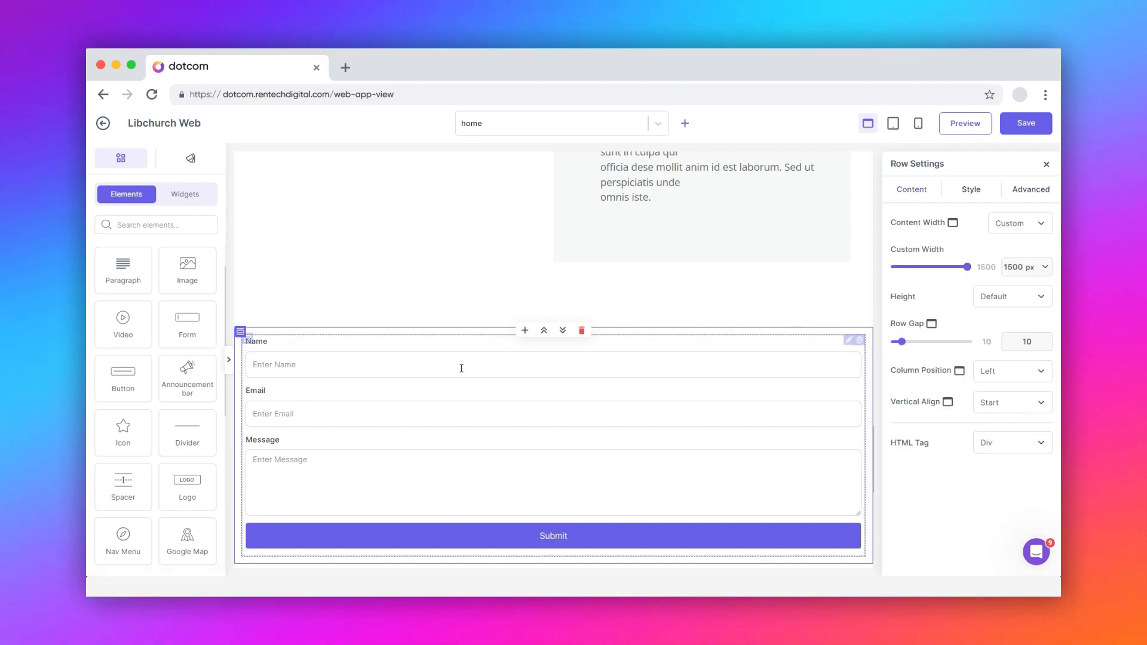
{"action": "left_click", "coordinate": [967, 190]}
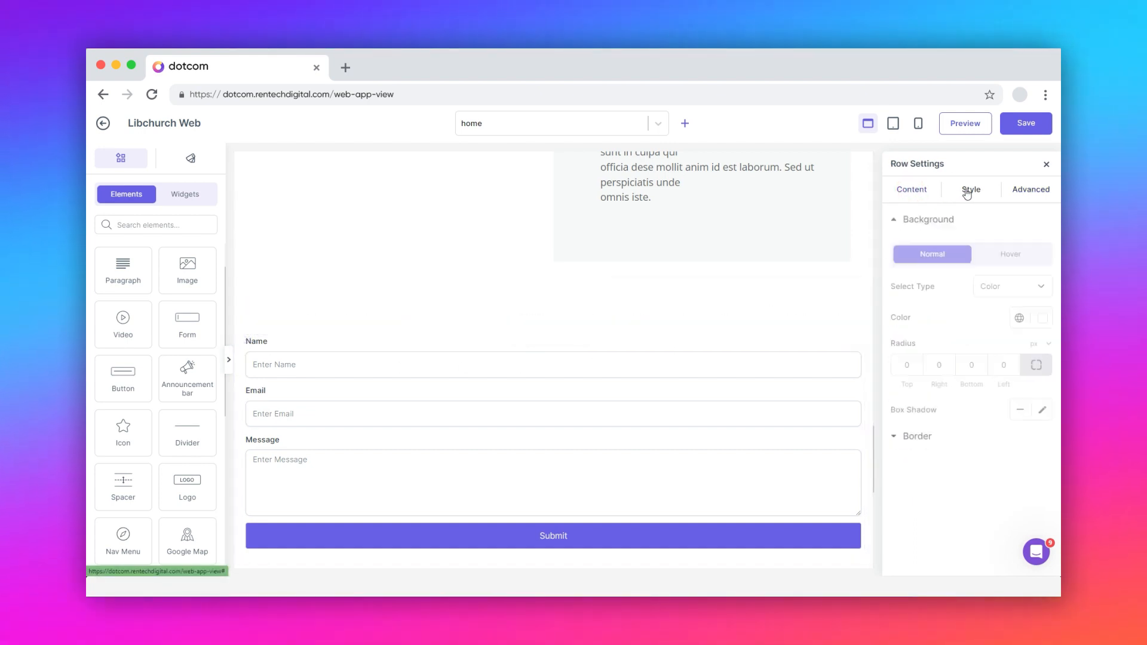
{"action": "left_click", "coordinate": [1031, 190]}
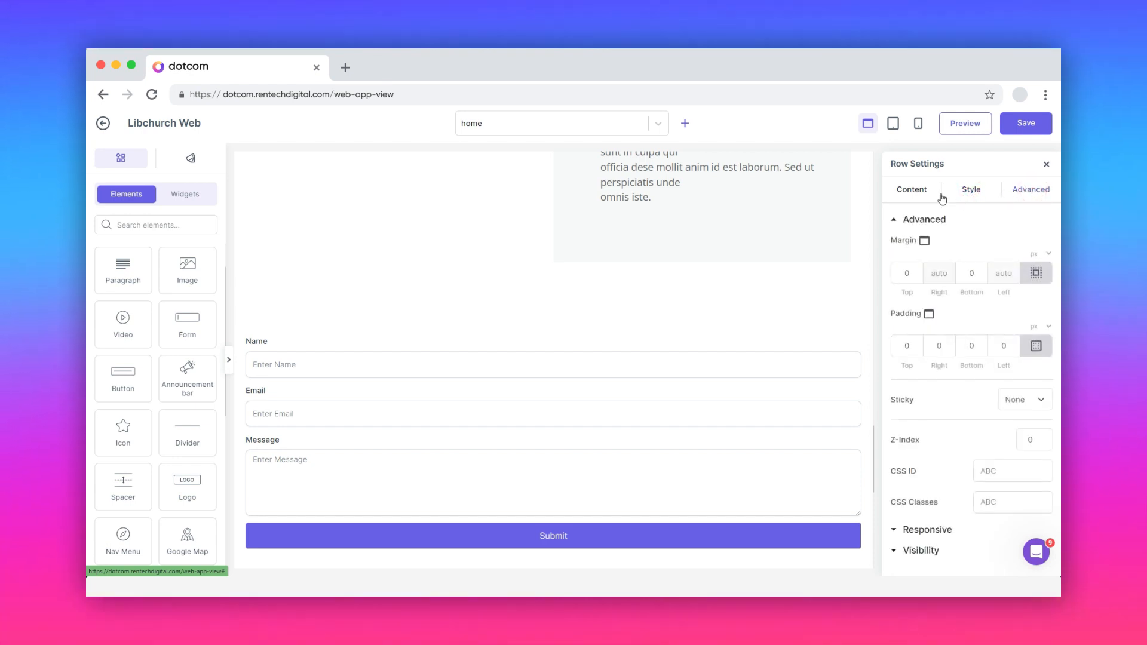
{"action": "left_click", "coordinate": [913, 190]}
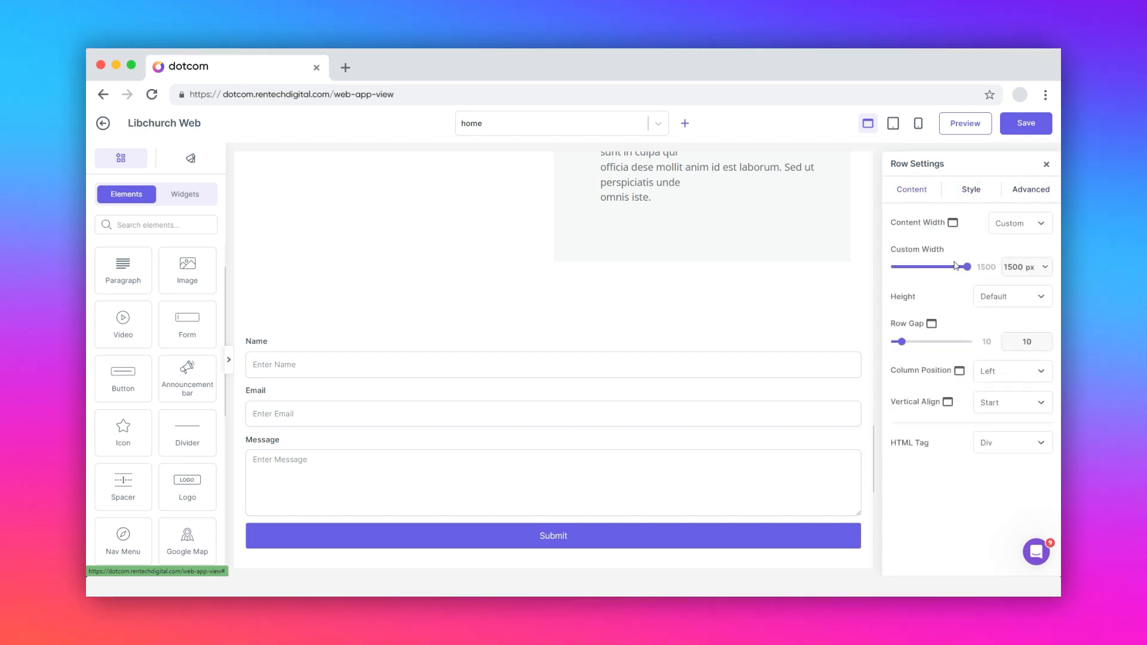
- Keep row width 1500 px, set row gap 45, center content vertically, and leave HTML tag Div
{"action": "mouse_move", "coordinate": [968, 270]}
{"action": "left_mouse_down"}
{"action": "mouse_move", "coordinate": [941, 267]}
{"action": "mouse_move", "coordinate": [971, 273]}
{"action": "left_mouse_up"}
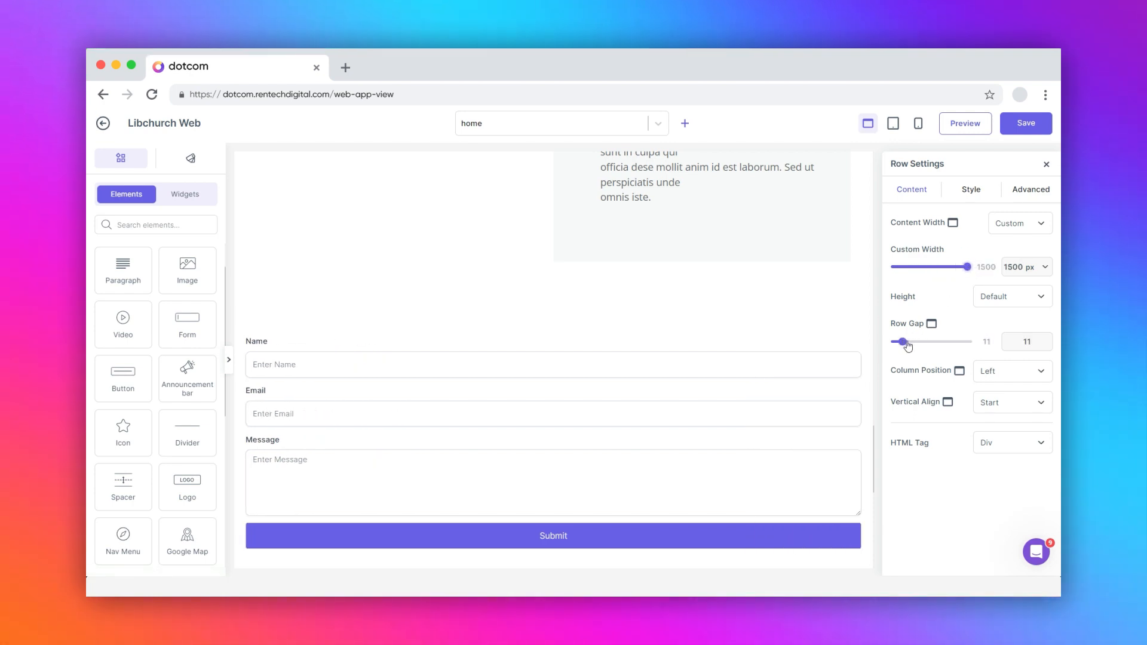
{"action": "left_click_drag", "start_coordinate": [907, 346], "coordinate": [929, 345]}
{"action": "left_click", "coordinate": [996, 405]}
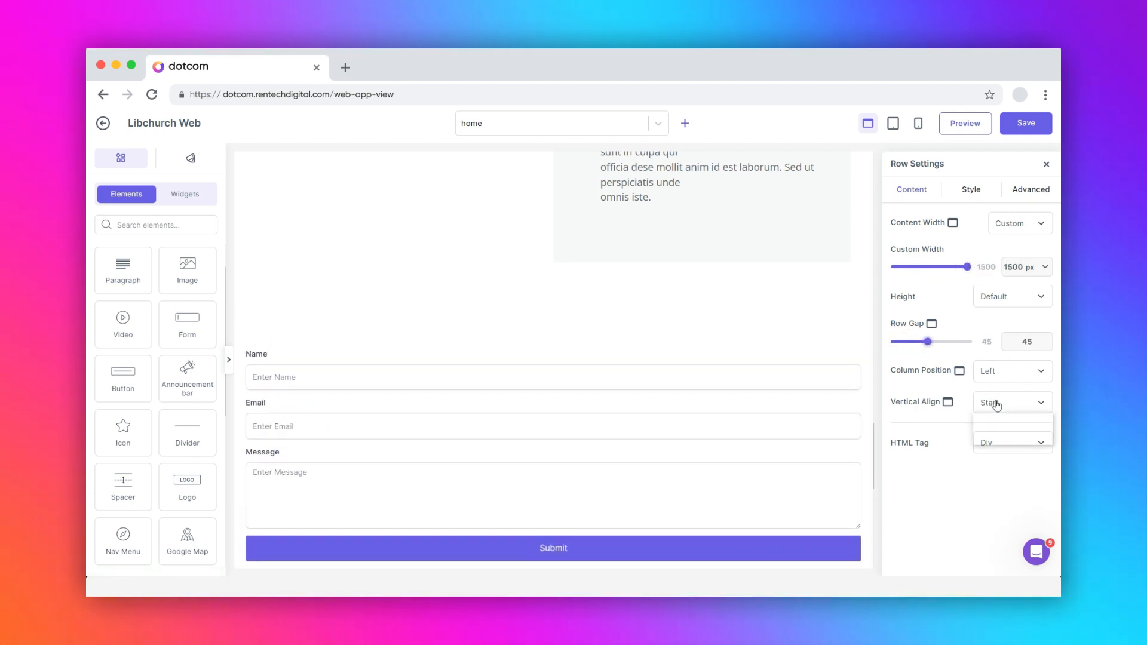
{"action": "left_click", "coordinate": [996, 425]}
{"action": "left_click", "coordinate": [1002, 443]}
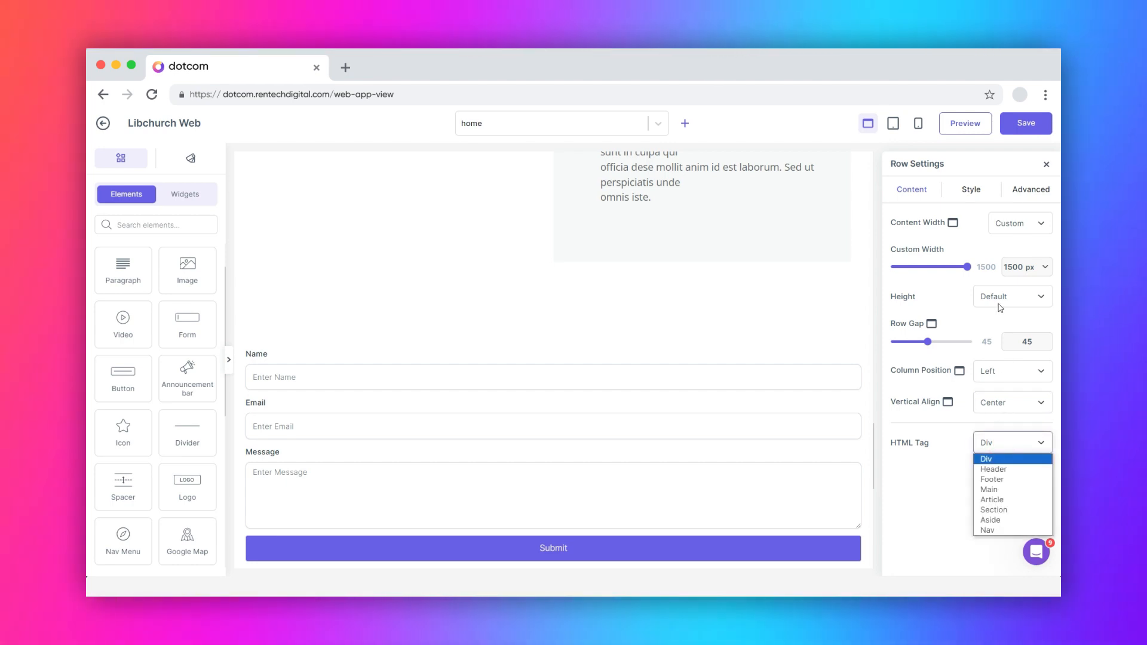
{"action": "left_click", "coordinate": [974, 191]}
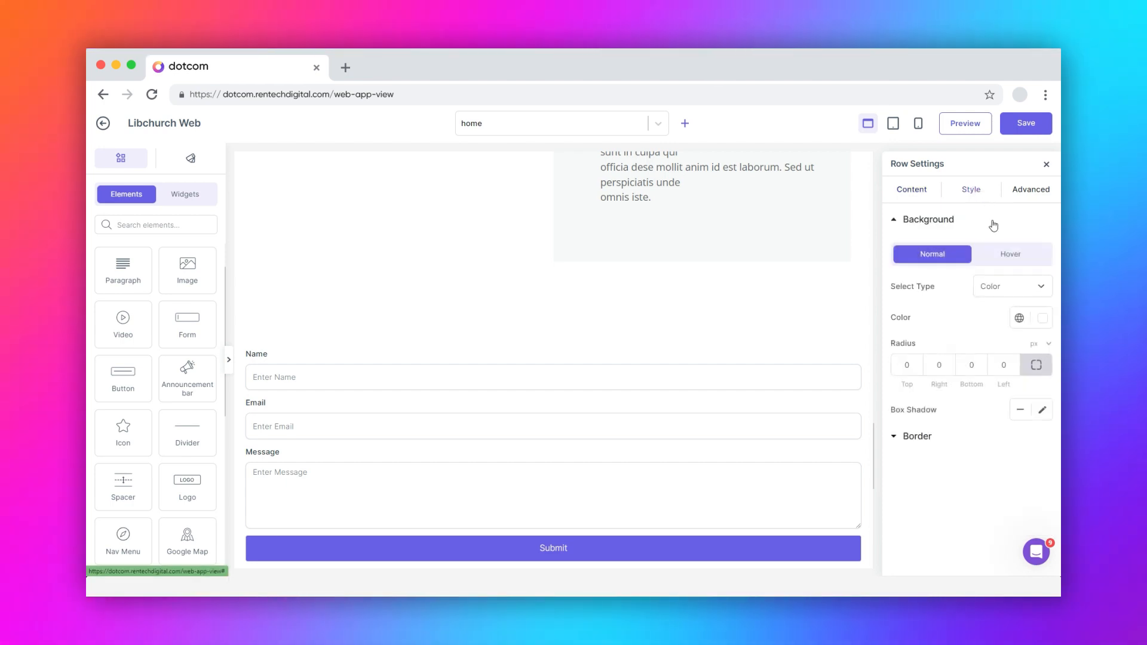
- Review the row's hover and normal background and its border, then show its Advanced settings
{"action": "left_click", "coordinate": [1007, 259]}
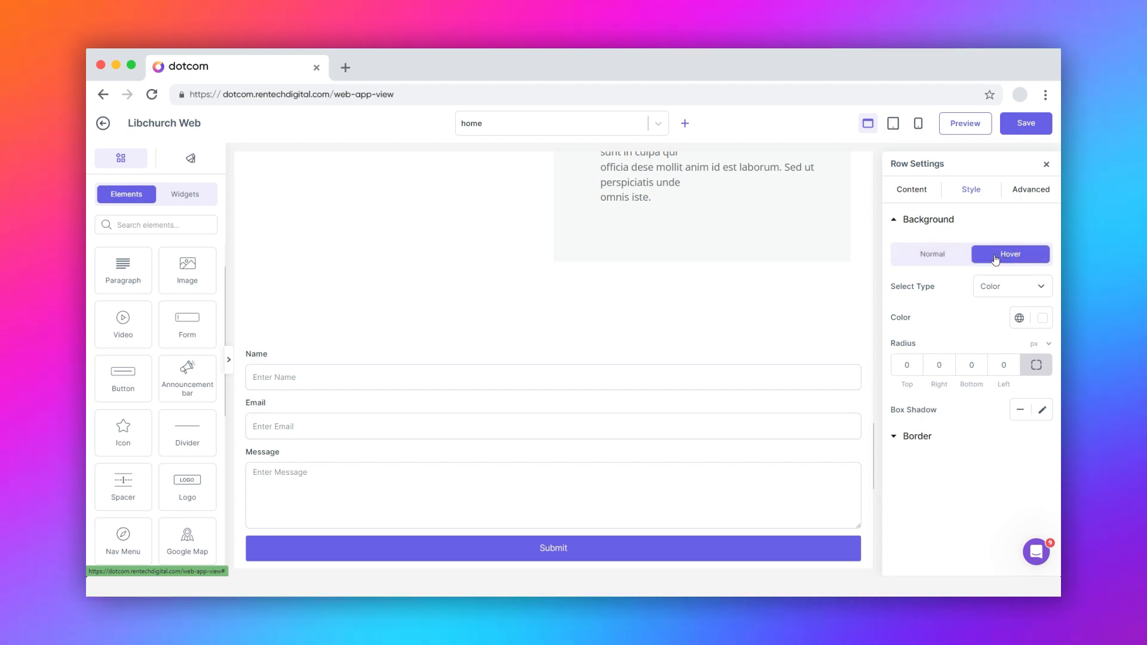
{"action": "left_click", "coordinate": [940, 259]}
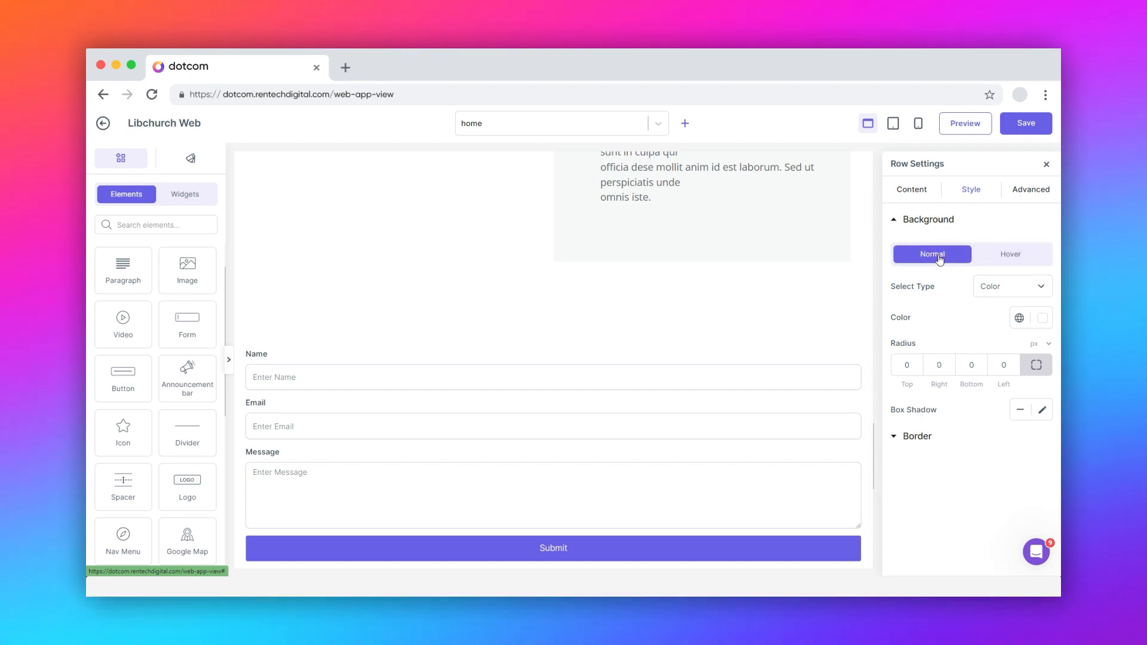
{"action": "left_click", "coordinate": [903, 438]}
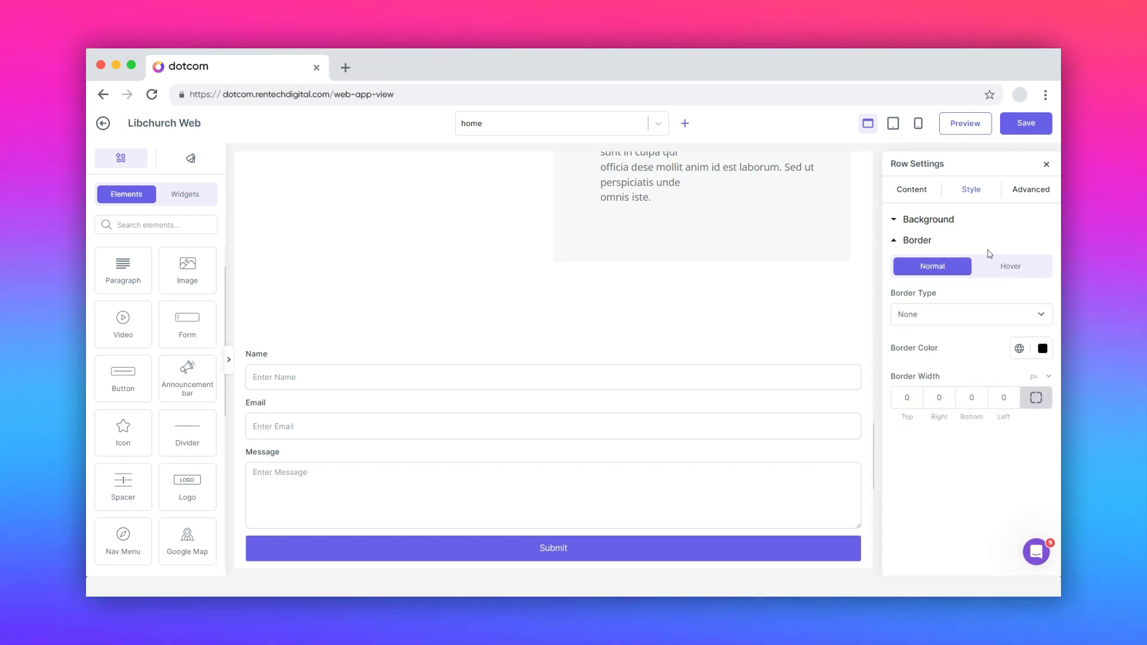
{"action": "left_click", "coordinate": [1028, 191]}
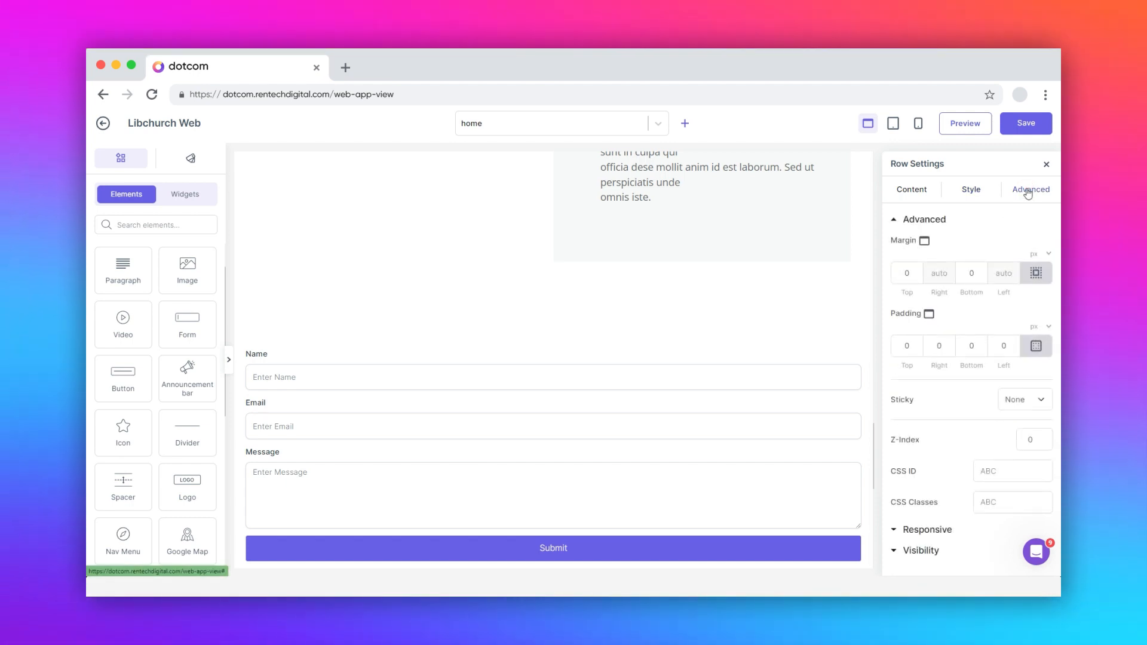
- Inspect the row's top margin, right padding and CSS classes fields
{"action": "left_click", "coordinate": [905, 272]}
{"action": "left_click", "coordinate": [937, 339]}
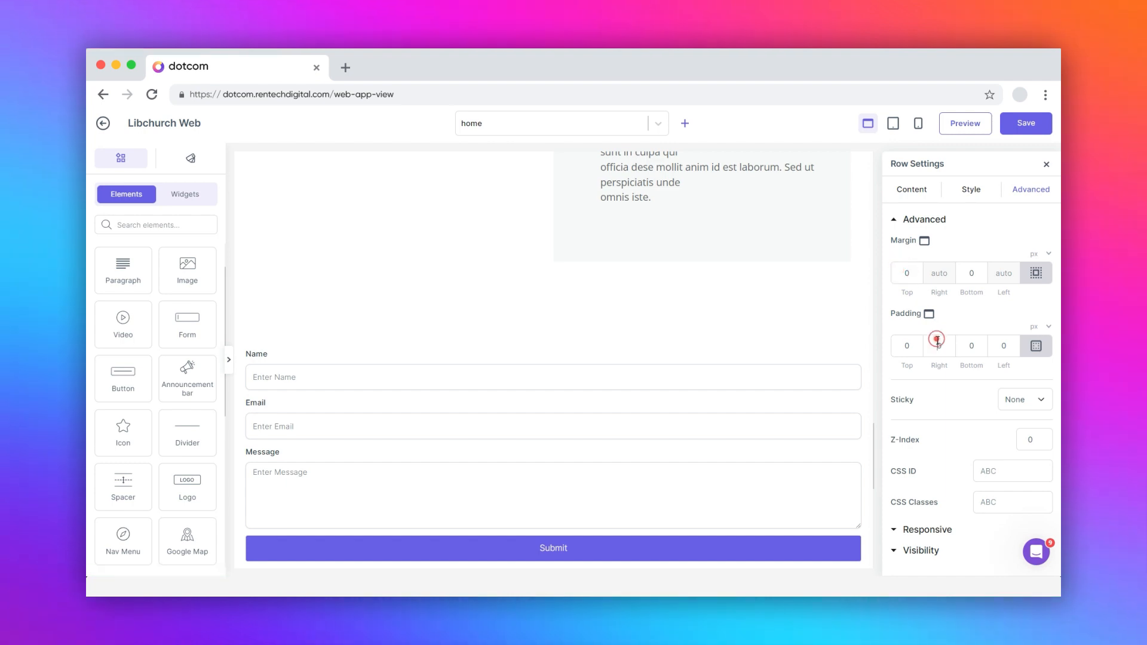
{"action": "left_click", "coordinate": [999, 501]}
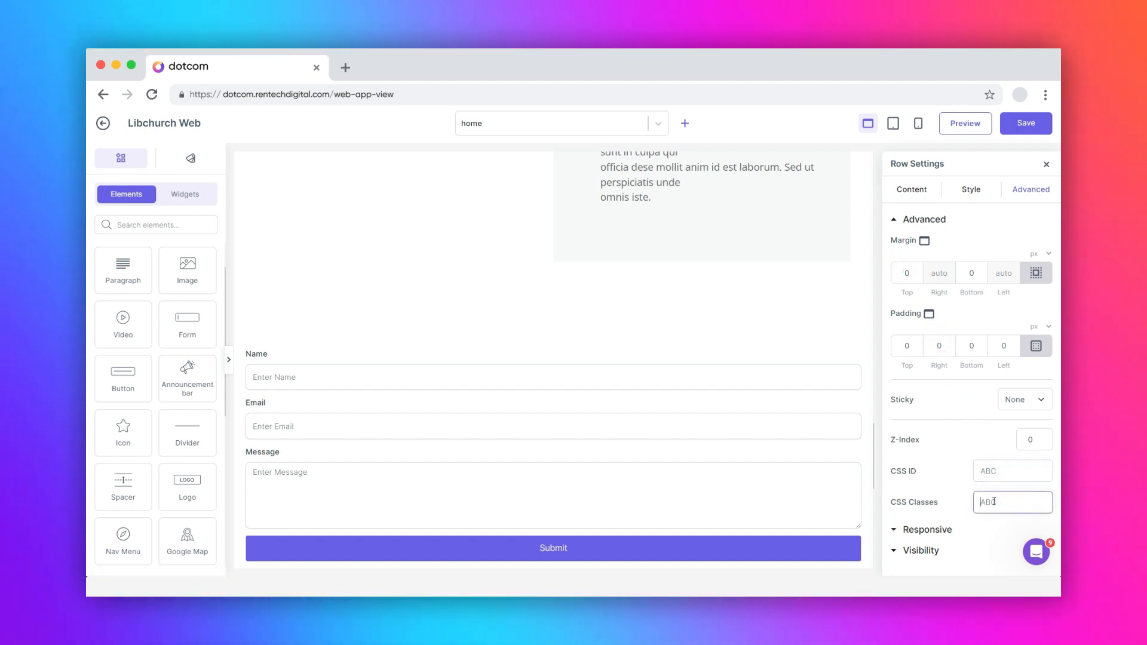
- Try the row's Reverse Columns and Hide On Desktop toggles, keeping it visible everywhere
{"action": "left_click", "coordinate": [927, 529]}
{"action": "left_click", "coordinate": [1043, 260]}
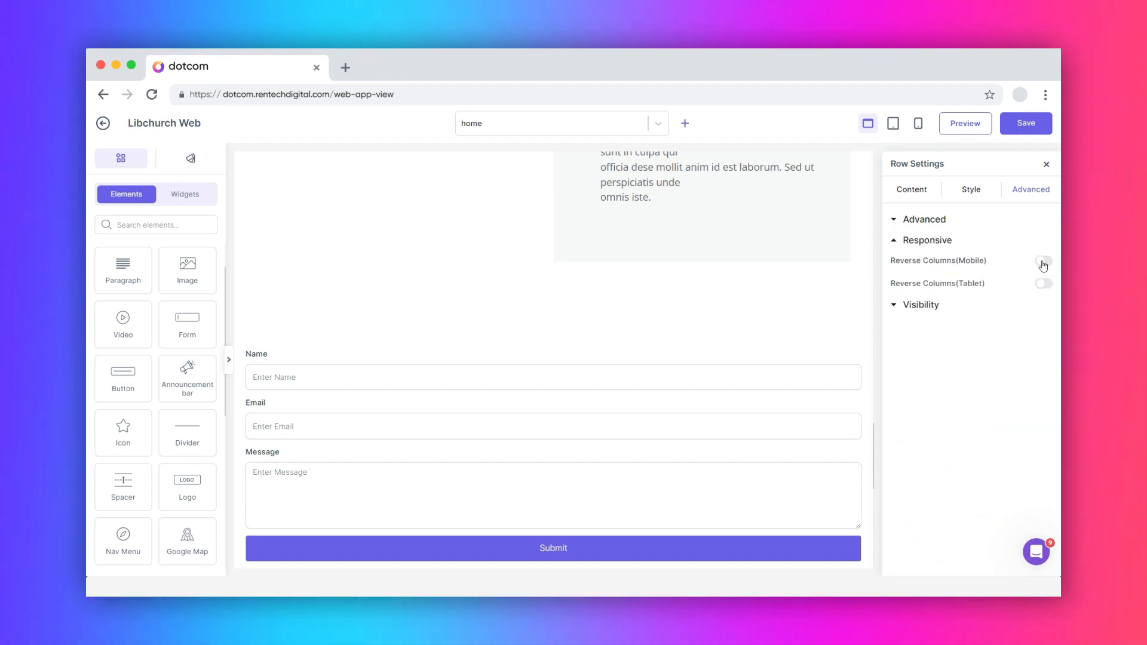
{"action": "left_click", "coordinate": [1043, 283]}
{"action": "left_click", "coordinate": [921, 304]}
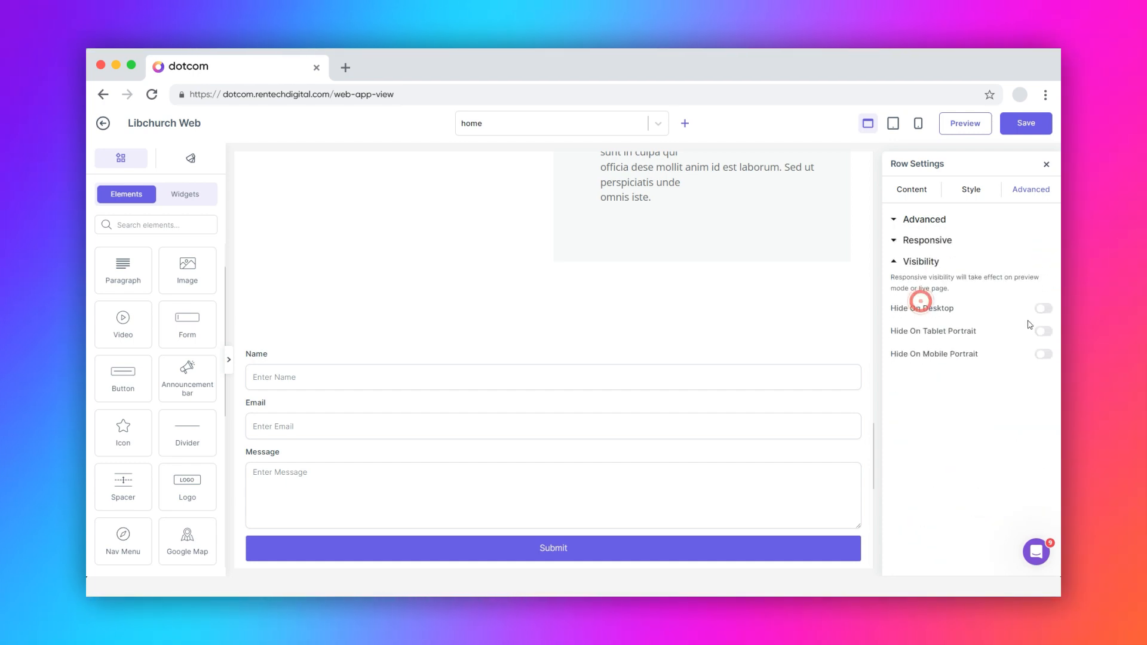
{"action": "left_click", "coordinate": [1048, 312]}
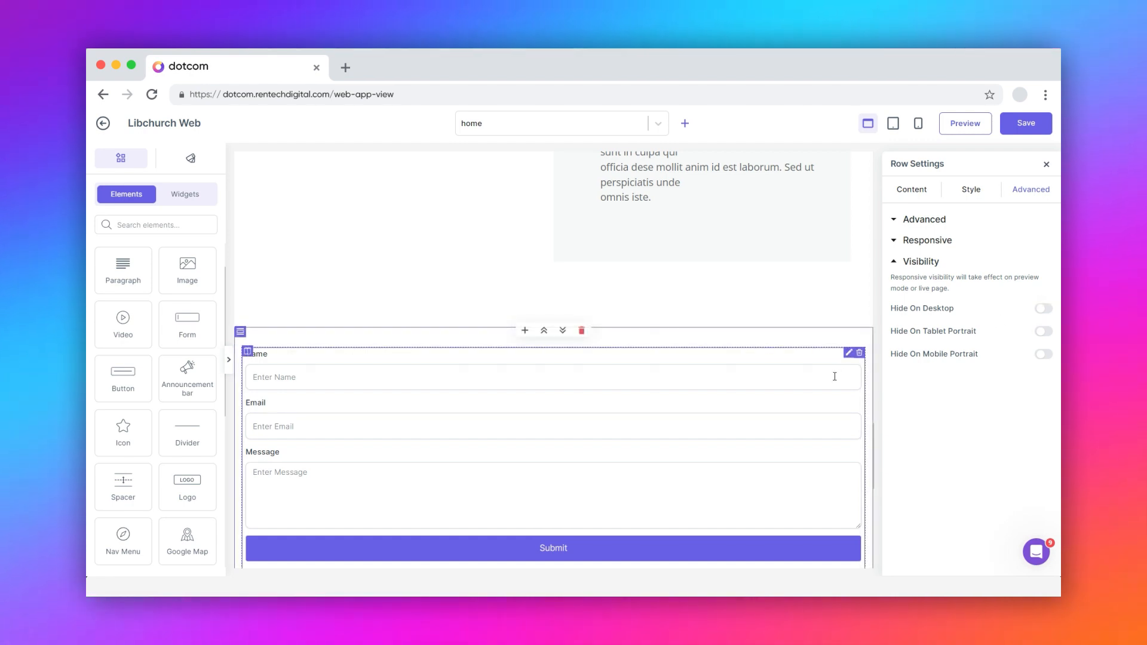
- Choose Edit section for the form section and save the home page
{"action": "left_click", "coordinate": [240, 333]}
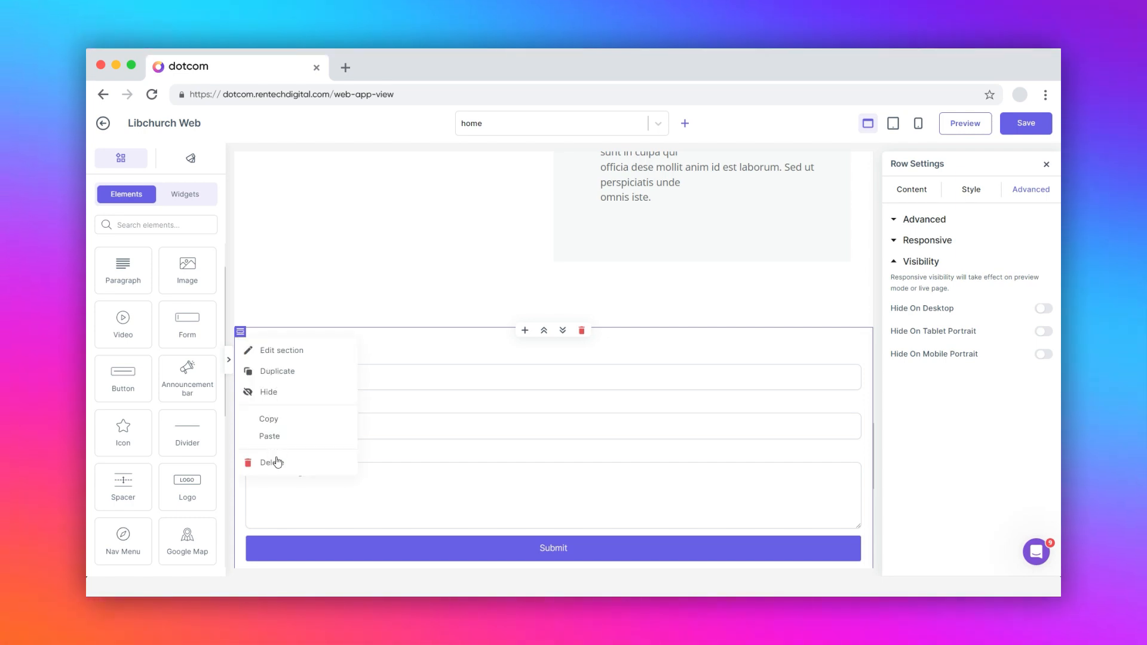
{"action": "left_click", "coordinate": [270, 352]}
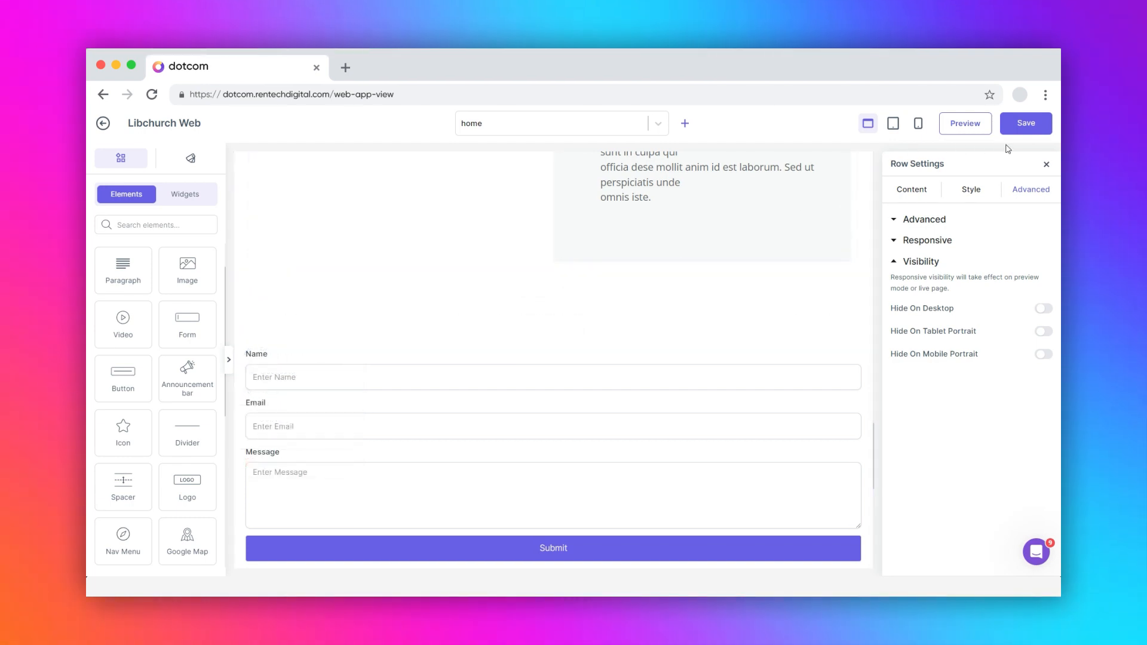
{"action": "left_click", "coordinate": [1026, 124]}
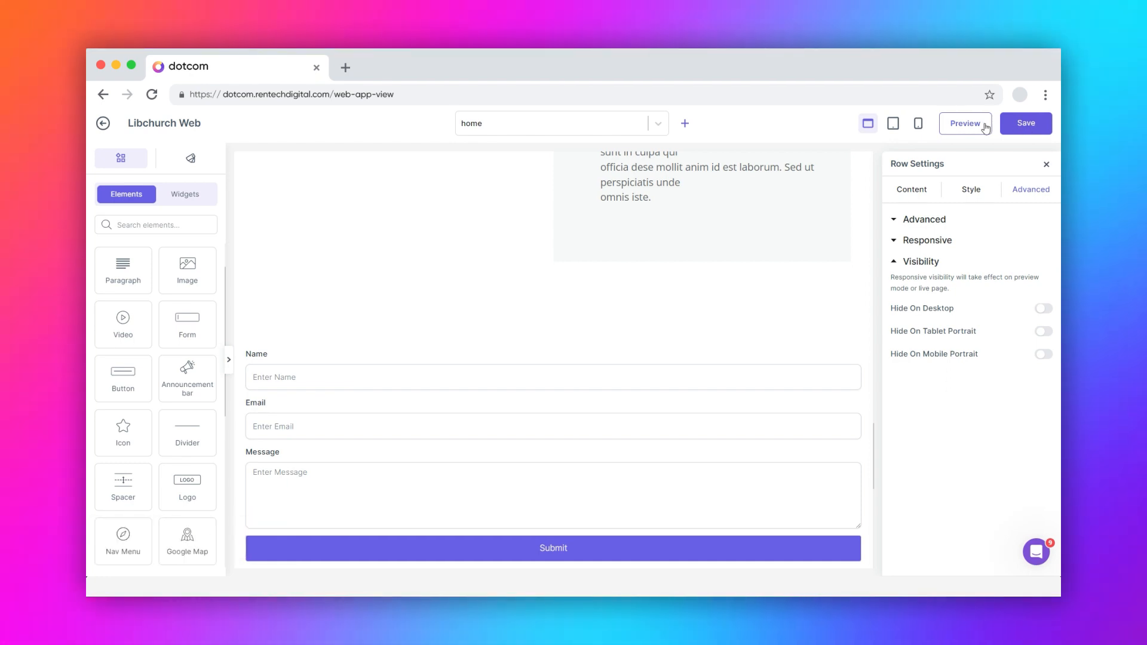
- Preview the home page and scroll down to the 'FILL ALL DETAILS' form
{"action": "left_click", "coordinate": [964, 123]}
{"action": "scroll", "coordinate": [764, 257], "scroll_direction": "down", "scroll_amount": 5}
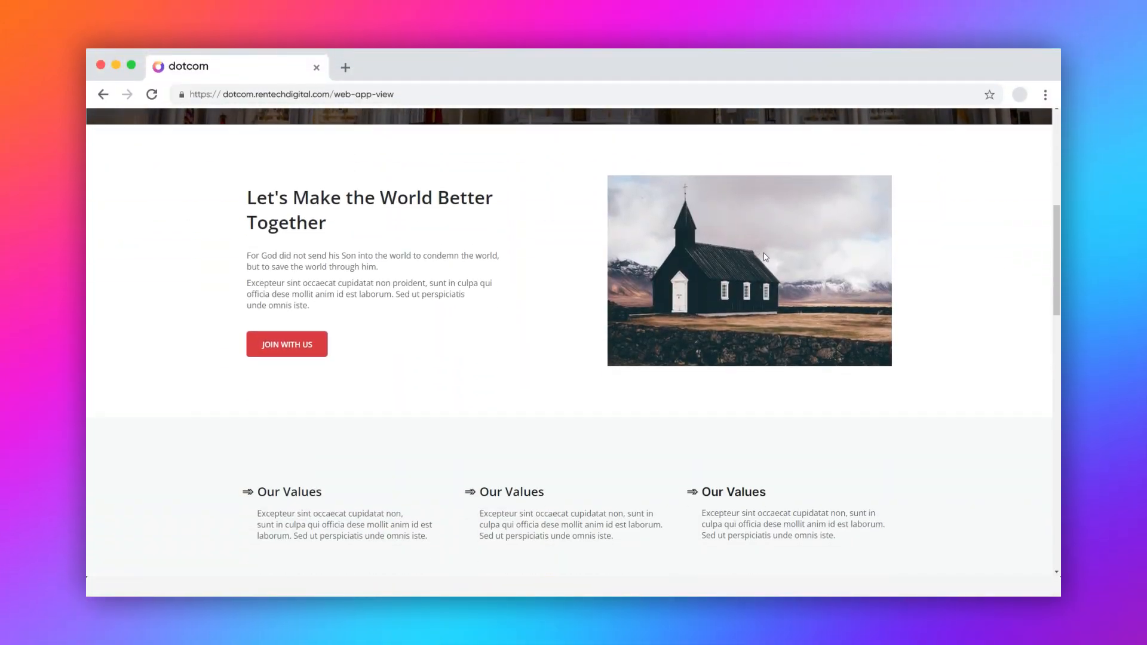
{"action": "scroll", "coordinate": [764, 257], "scroll_direction": "down", "scroll_amount": 10}
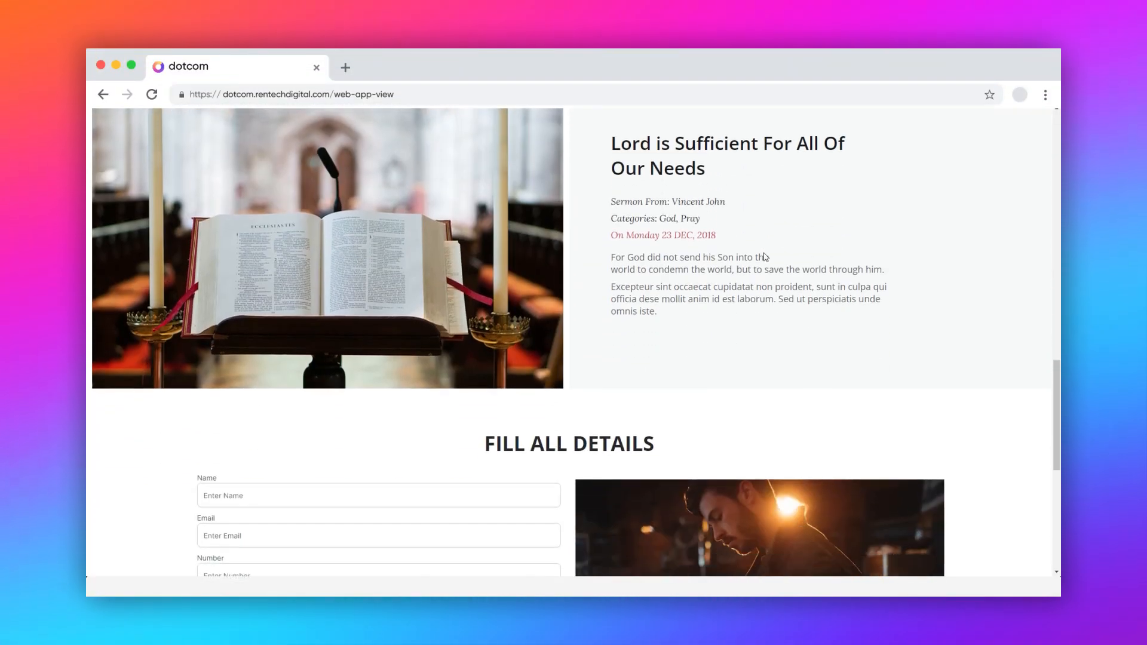
{"action": "scroll", "coordinate": [764, 257], "scroll_direction": "down", "scroll_amount": 4}
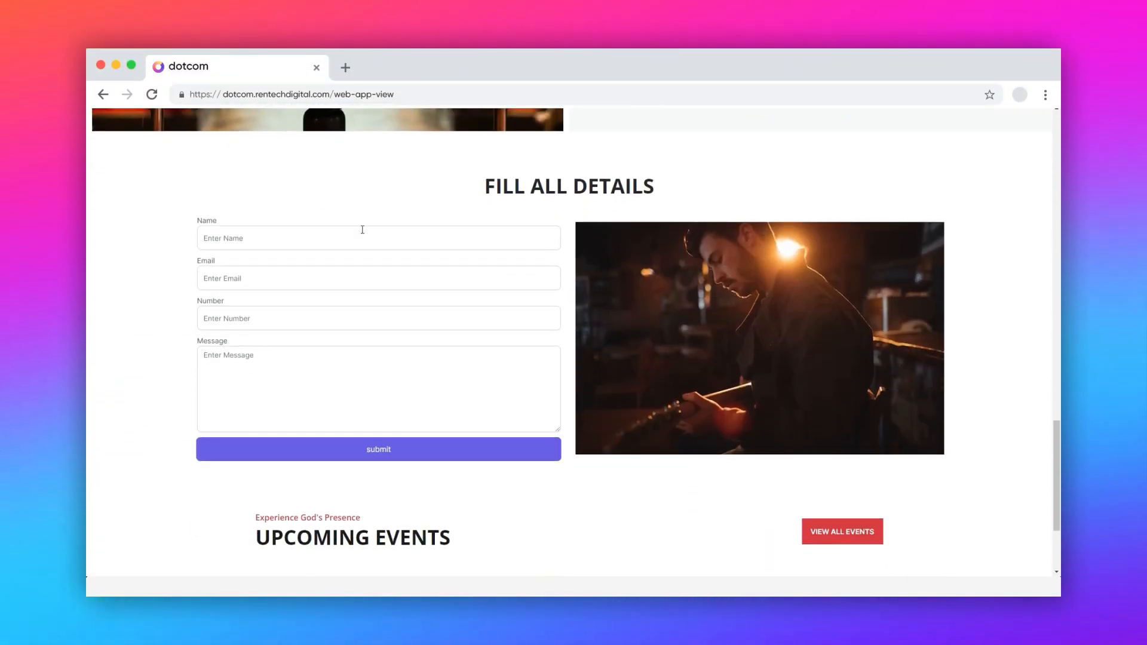
- Fill the form with a test name, e-mail, phone number and message 'ye', then submit it
{"action": "left_click", "coordinate": [226, 237]}
{"action": "type", "text": "rentech"}
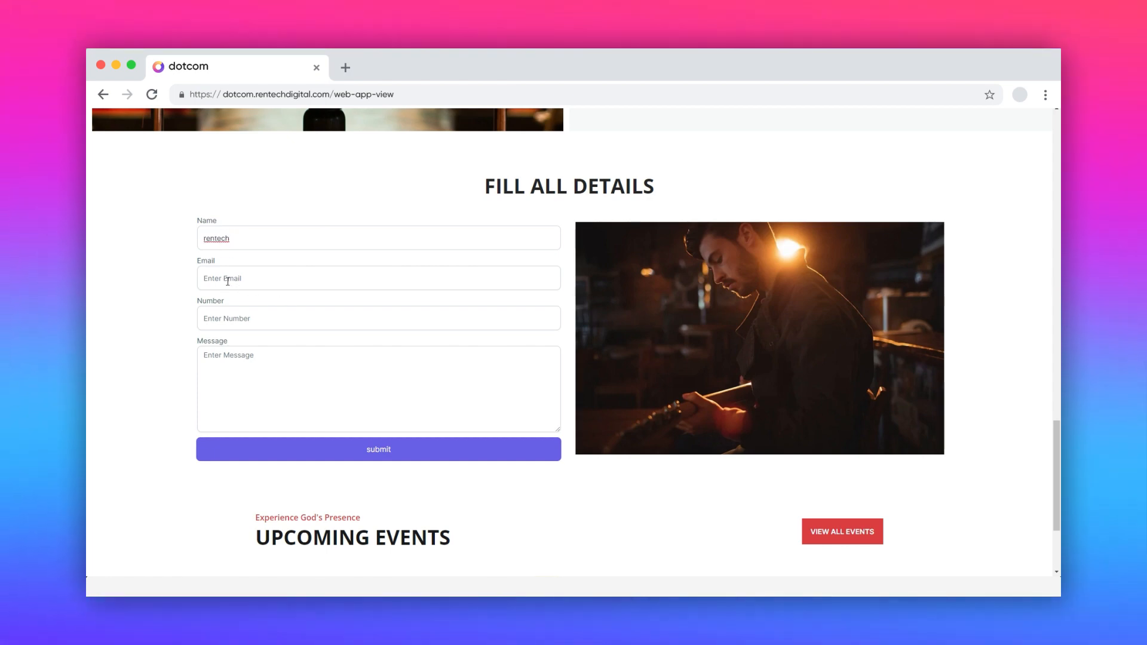
{"action": "left_click", "coordinate": [227, 281]}
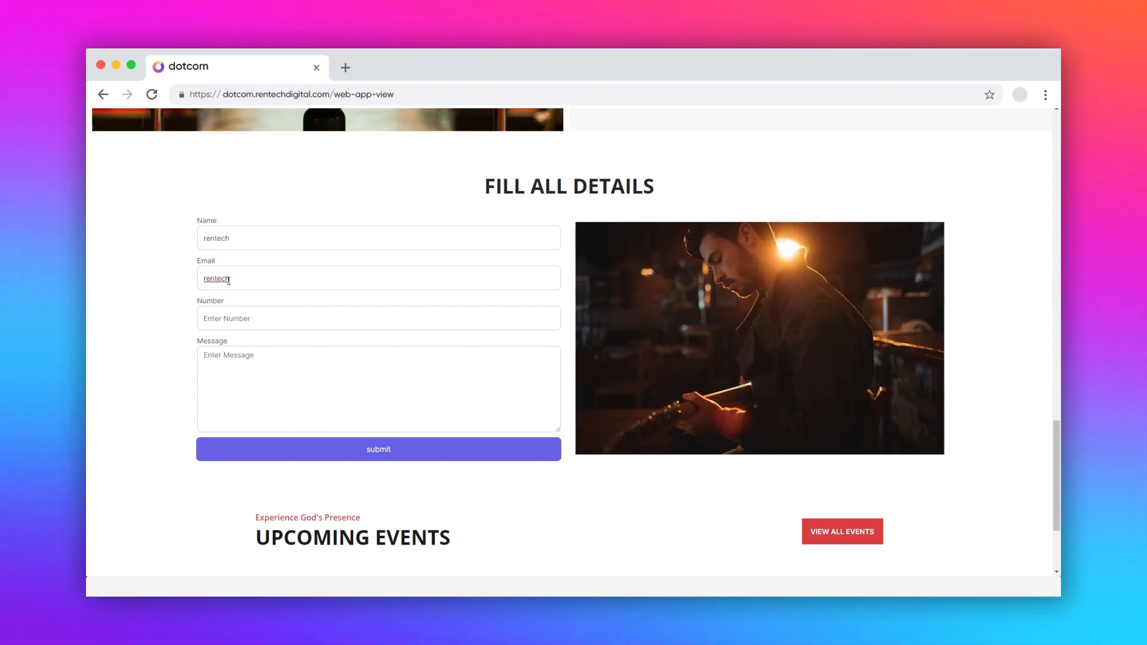
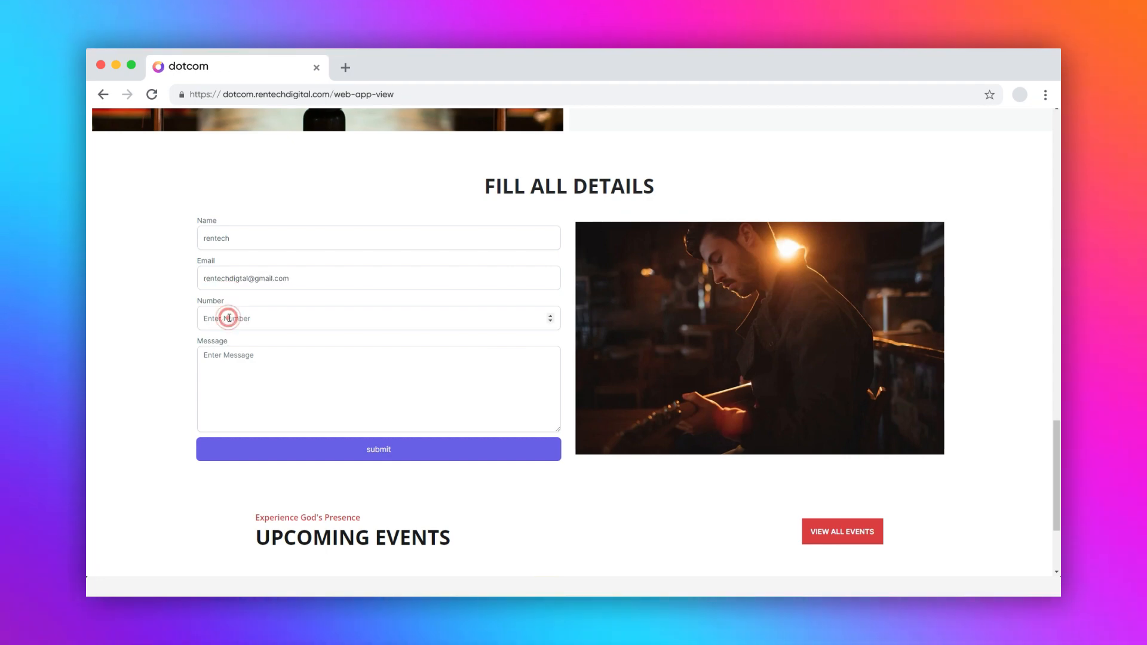
{"action": "left_click", "coordinate": [207, 318]}
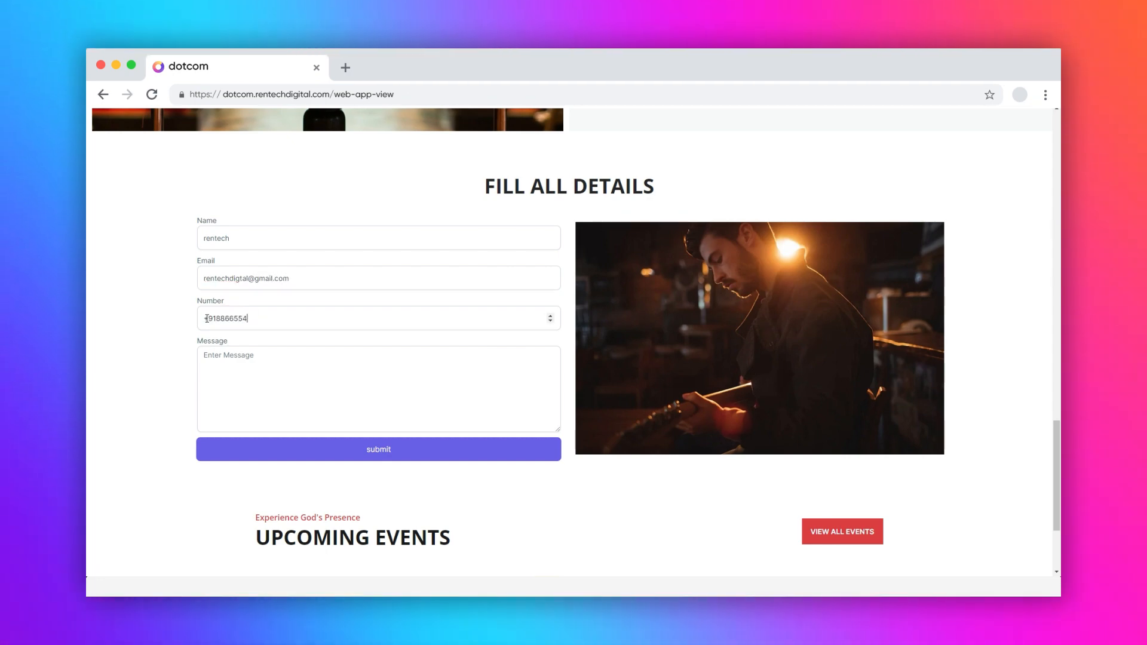
{"action": "left_click", "coordinate": [224, 359]}
{"action": "type", "text": "yes"}
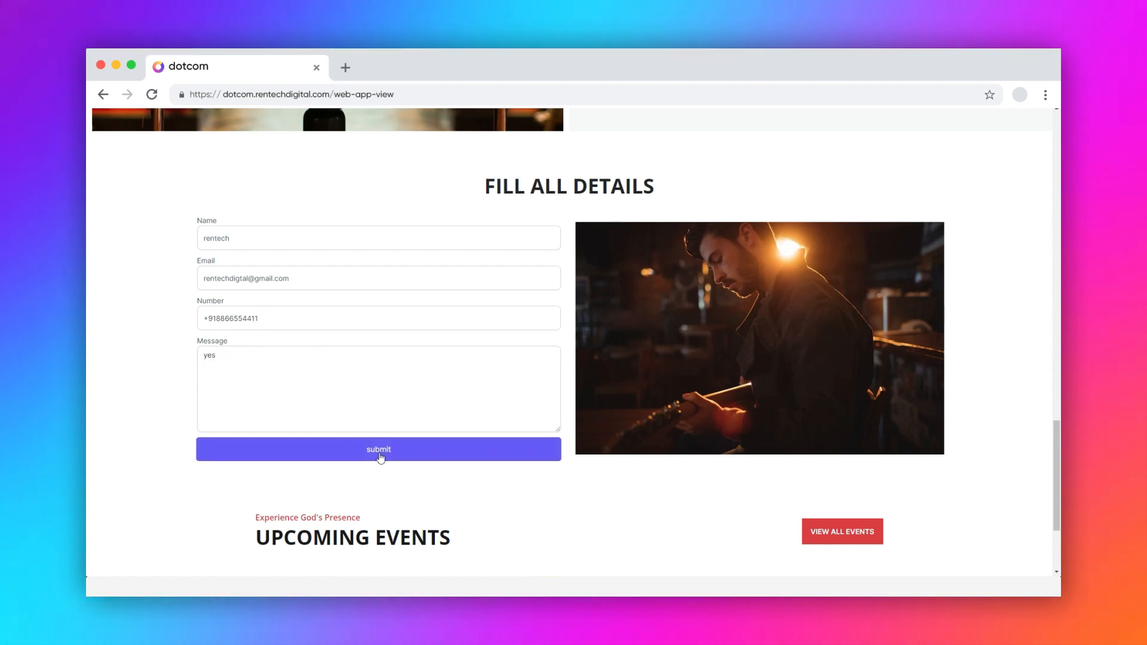
{"action": "left_click", "coordinate": [380, 455]}
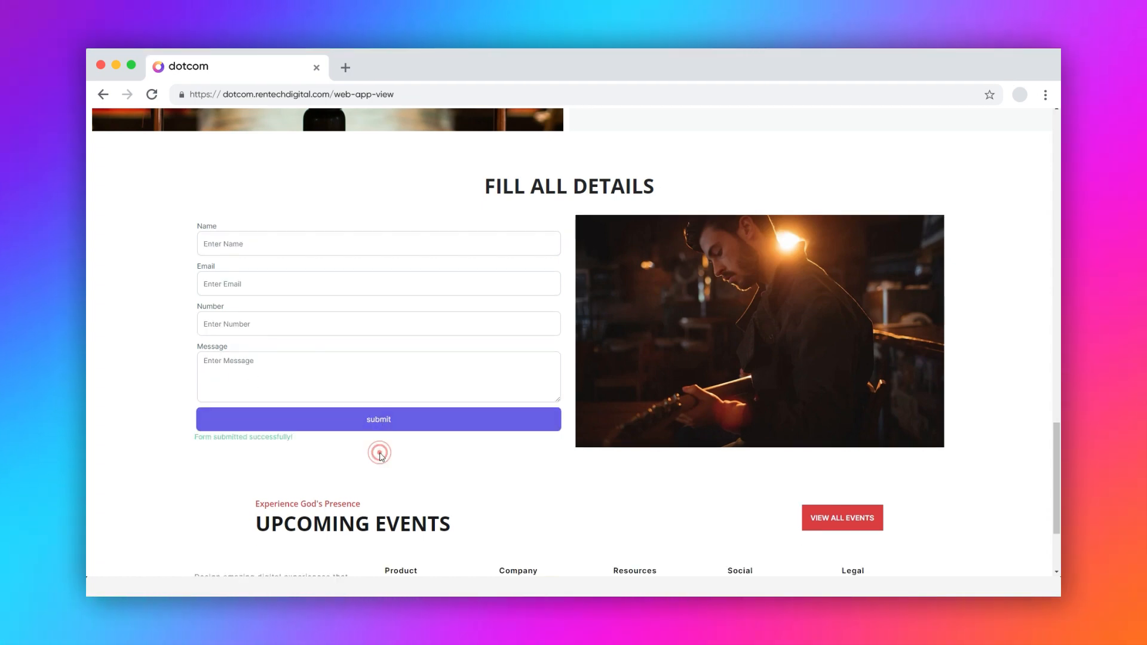